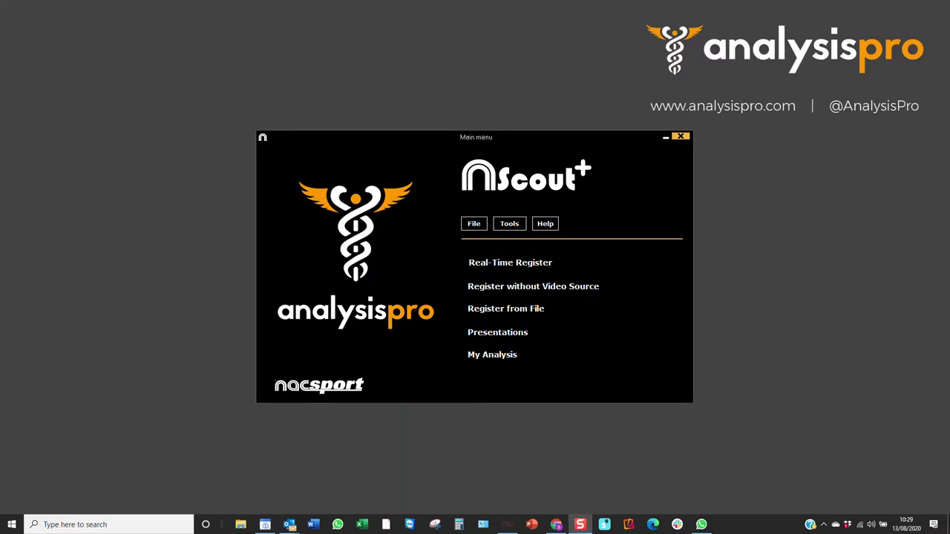
Open the Tools menu from the Nacsport main menu
{"action": "left_click", "coordinate": [510, 223]}
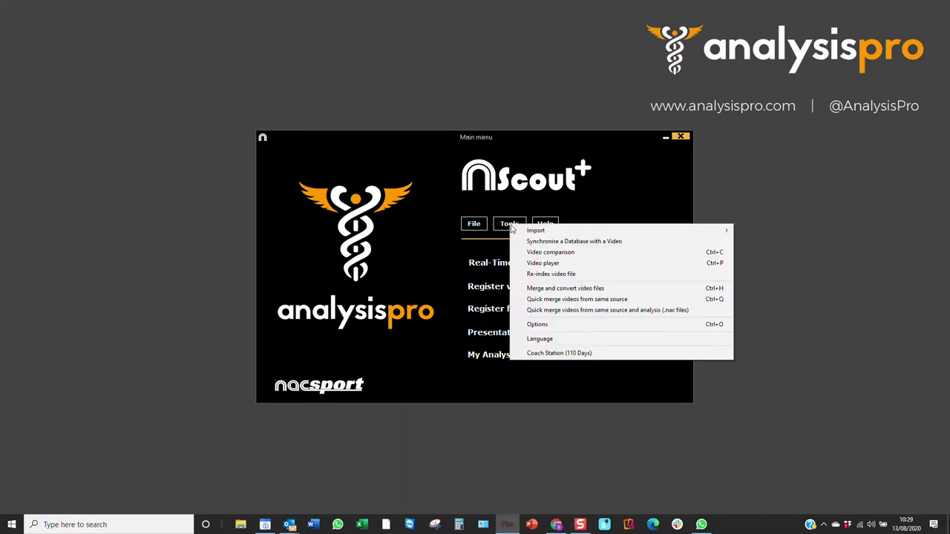
View the Tools > Import submenu, then close the menus without choosing anything
{"action": "mouse_move", "coordinate": [523, 232]}
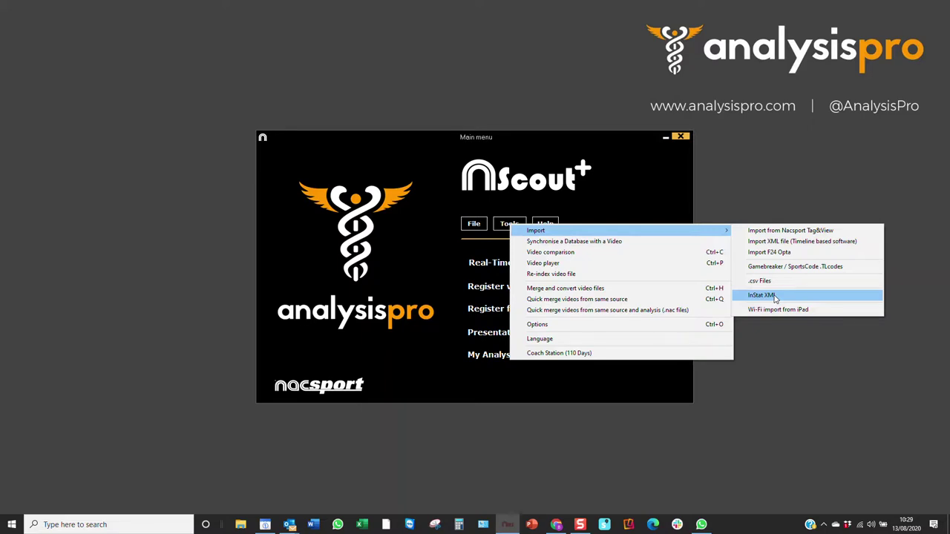
{"action": "left_click", "coordinate": [659, 197]}
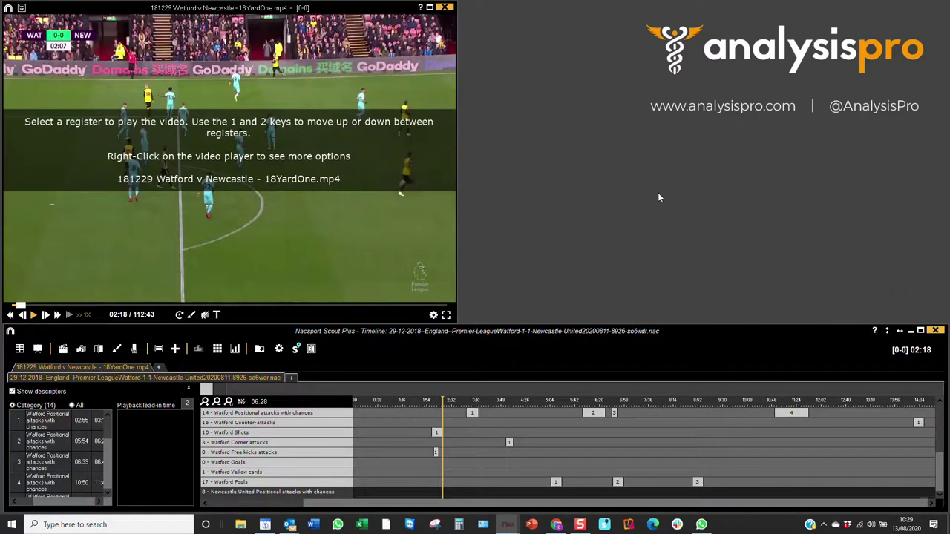
Filter the timeline to the 10 Watford Shots registers and pause the match video
{"action": "scroll", "coordinate": [319, 444], "scroll_direction": "down", "scroll_amount": 6}
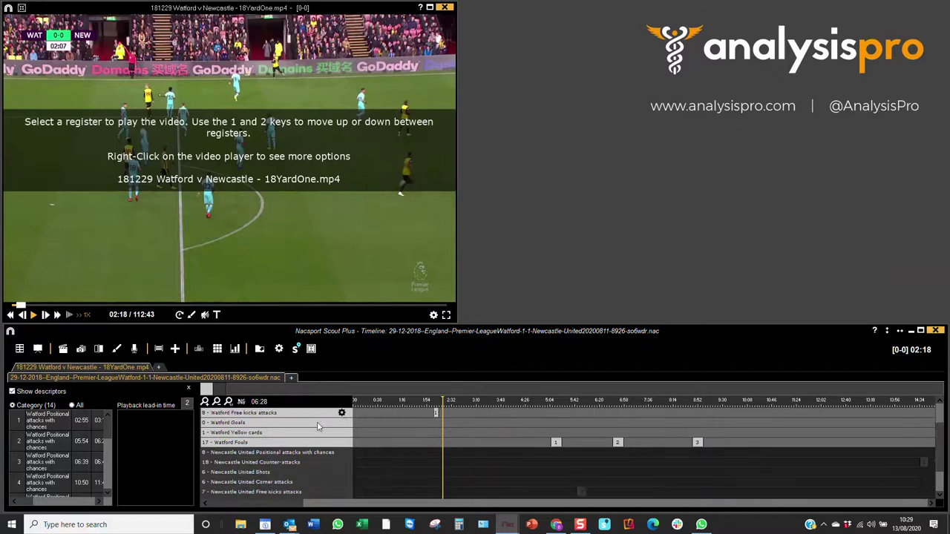
{"action": "scroll", "coordinate": [314, 444], "scroll_direction": "up", "scroll_amount": 3}
{"action": "scroll", "coordinate": [315, 443], "scroll_direction": "up", "scroll_amount": 3}
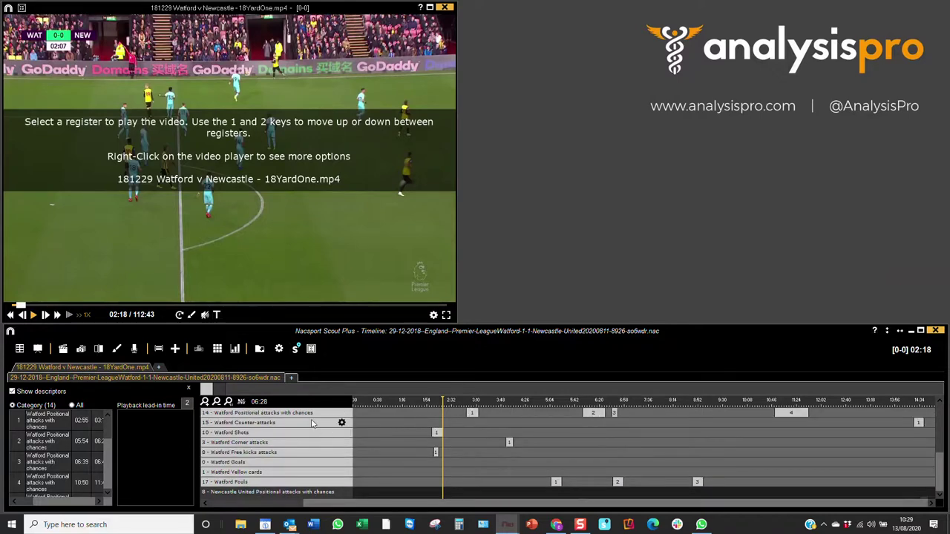
{"action": "left_click", "coordinate": [311, 413]}
{"action": "left_click", "coordinate": [312, 433]}
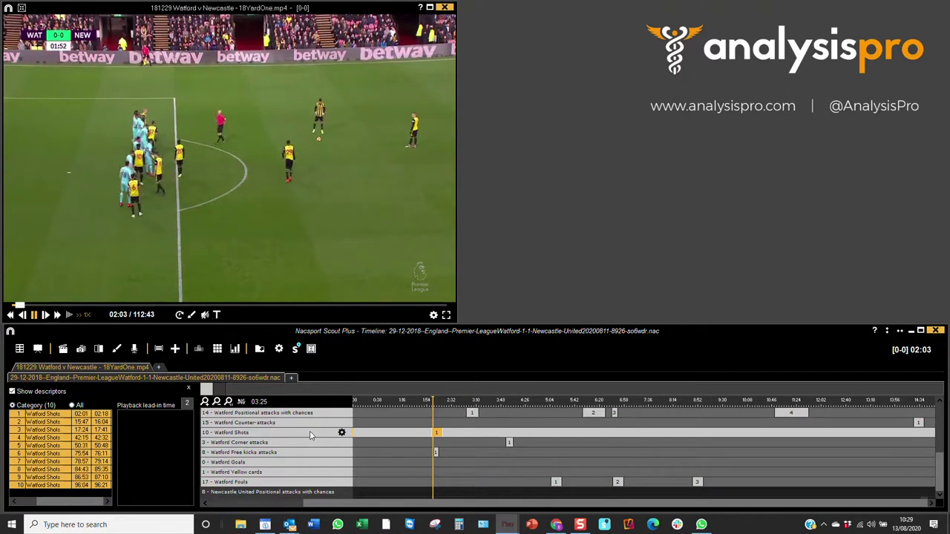
{"action": "key", "text": "space"}
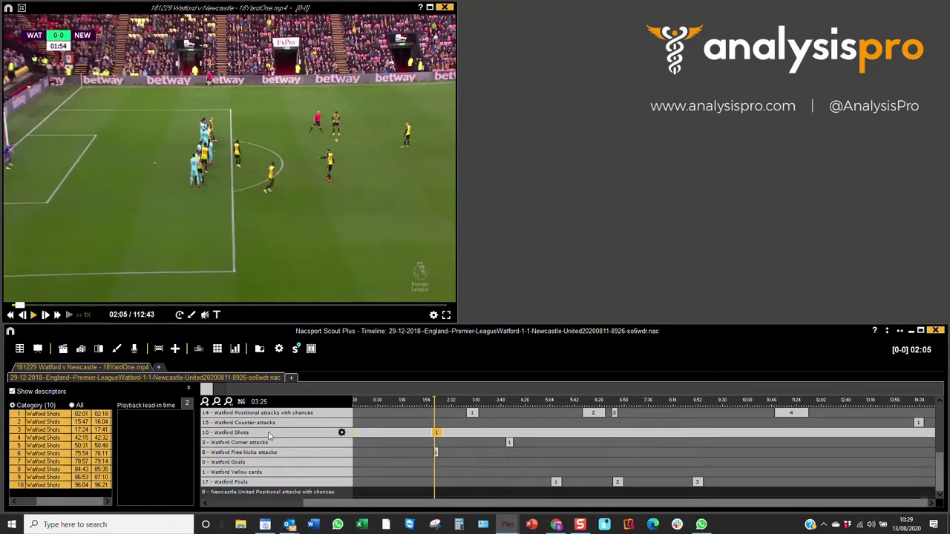
Create a new presentation, save it under its default name, and add a second list
{"action": "left_click", "coordinate": [39, 350]}
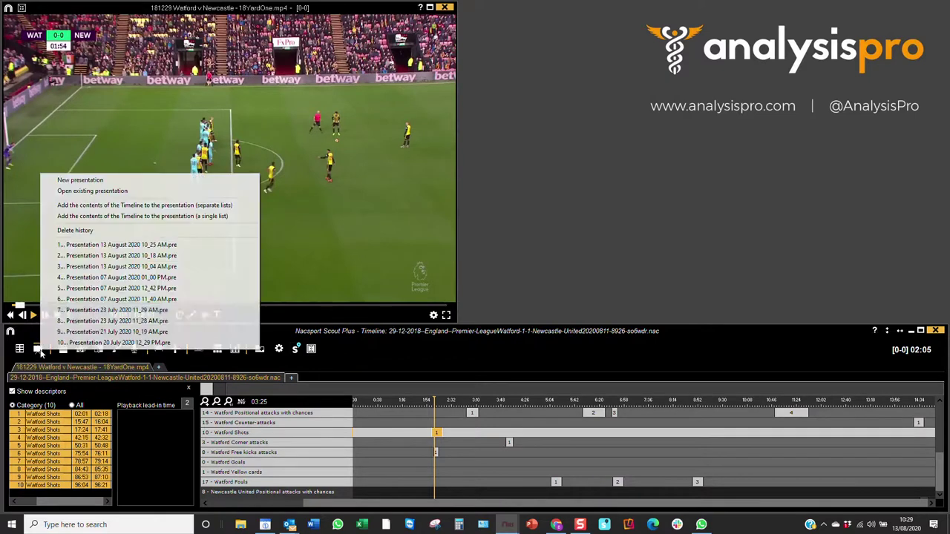
{"action": "left_click", "coordinate": [106, 180]}
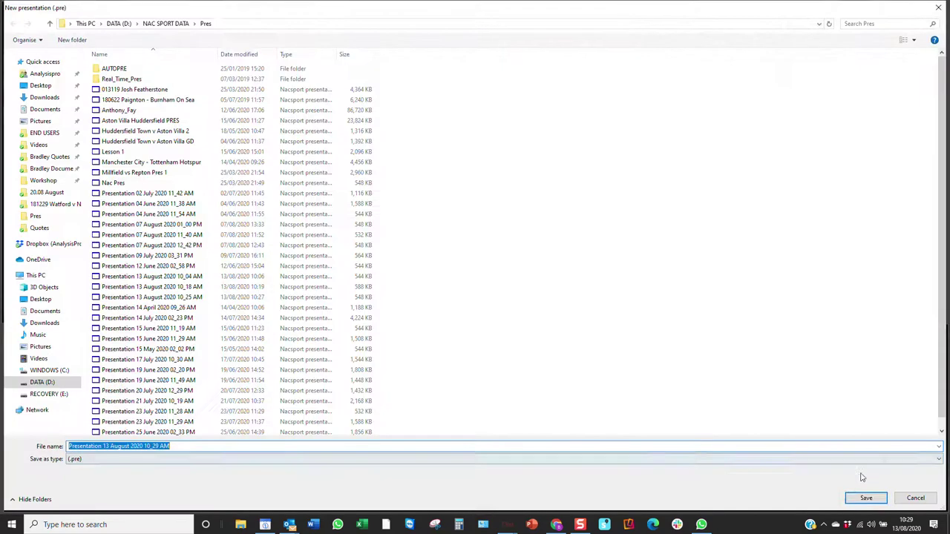
{"action": "left_click", "coordinate": [864, 499]}
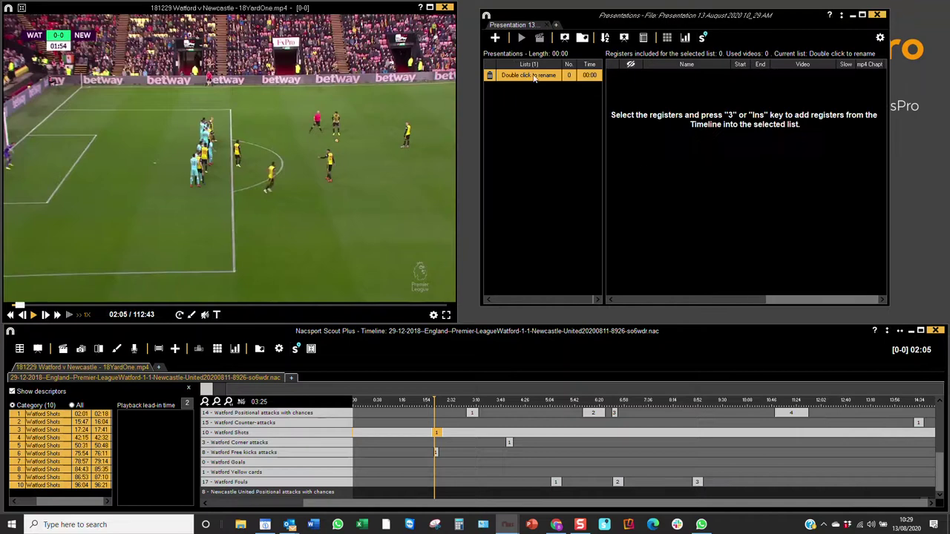
{"action": "left_click", "coordinate": [497, 42]}
Rename the two lists 'Watford shots' and 'Watford corners'
{"action": "double_click", "coordinate": [528, 75]}
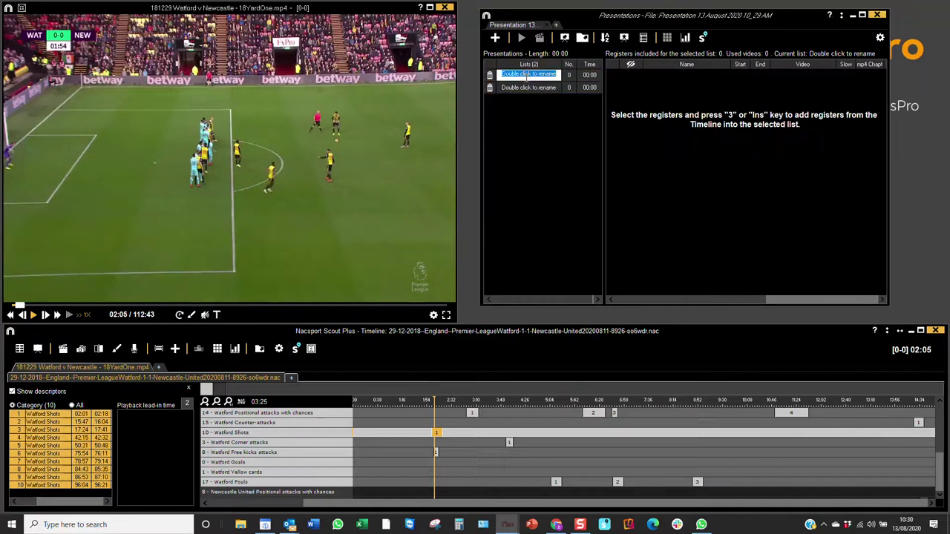
{"action": "type", "text": "Watfro"}
{"action": "key", "text": "BackSpace"}
{"action": "key", "text": "BackSpace"}
{"action": "type", "text": "ord shots"}
{"action": "double_click", "coordinate": [524, 87]}
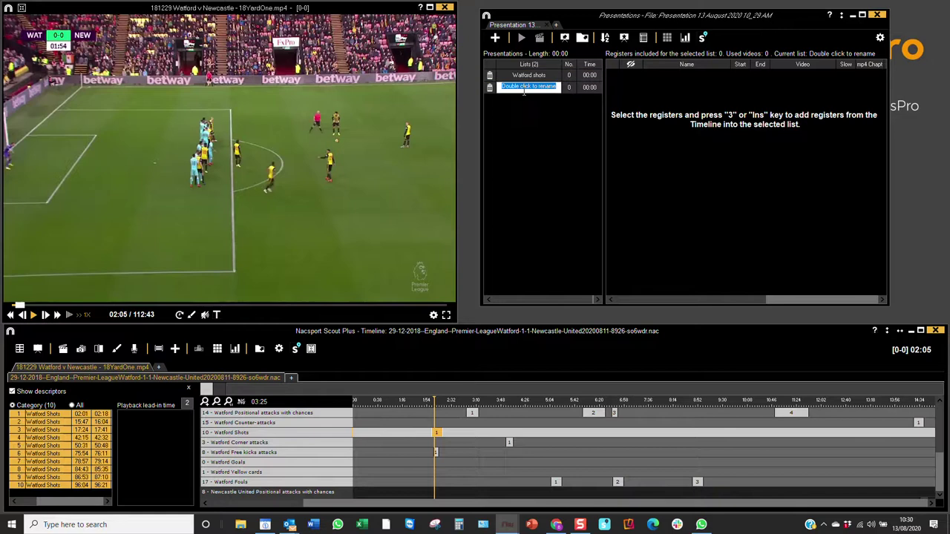
{"action": "type", "text": "Watford corners"}
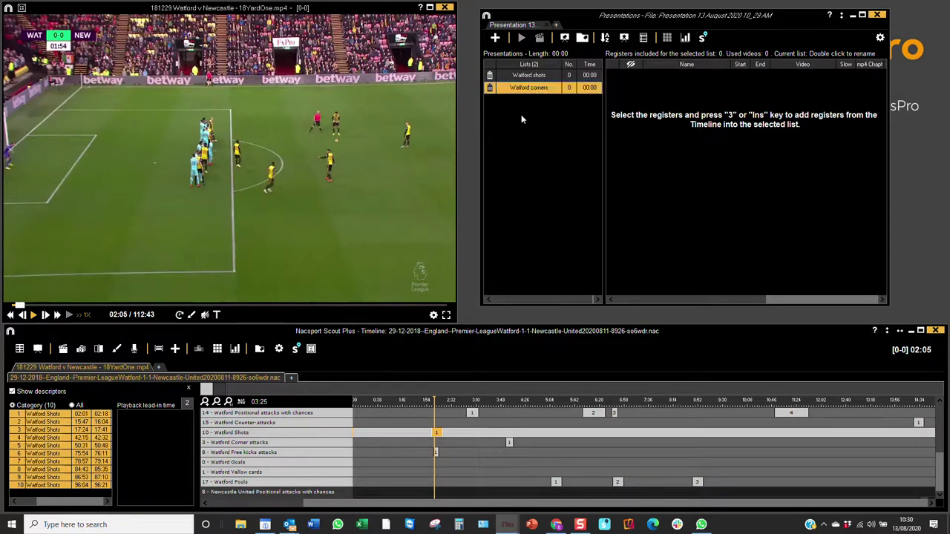
{"action": "left_click", "coordinate": [528, 77]}
Colour the Watford shots list blue
{"action": "left_click", "coordinate": [530, 82]}
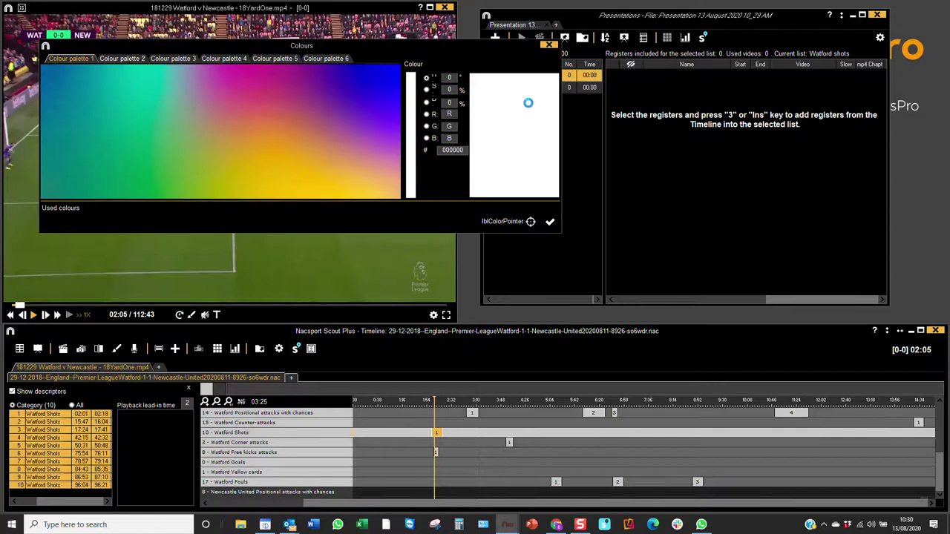
{"action": "left_click", "coordinate": [326, 223]}
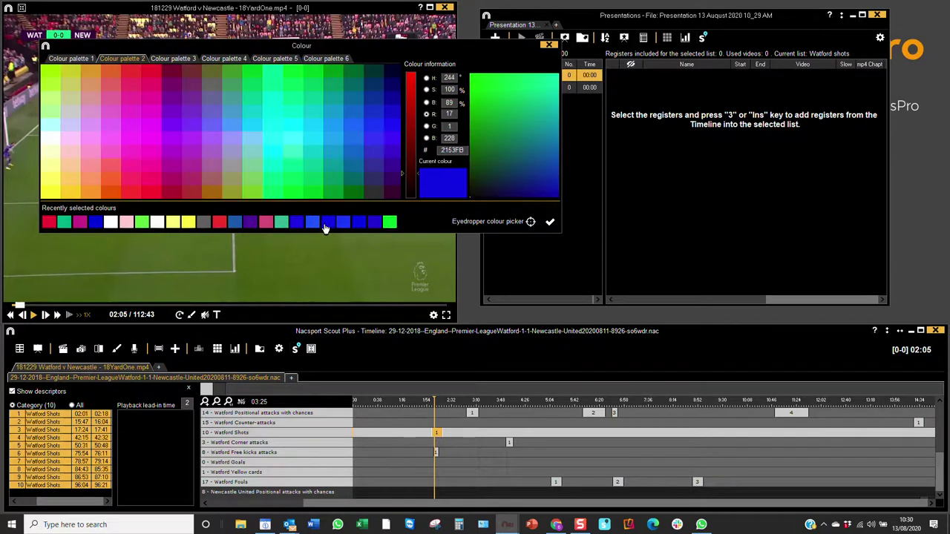
{"action": "left_click", "coordinate": [550, 221]}
Colour the Watford corners list red and keep the existing list order
{"action": "left_click", "coordinate": [551, 88]}
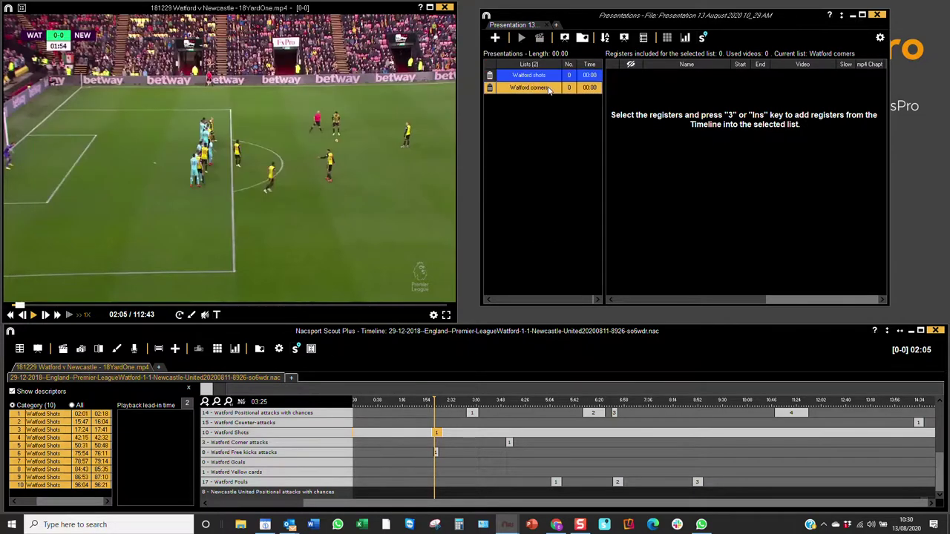
{"action": "left_click", "coordinate": [512, 87]}
{"action": "left_click", "coordinate": [238, 234]}
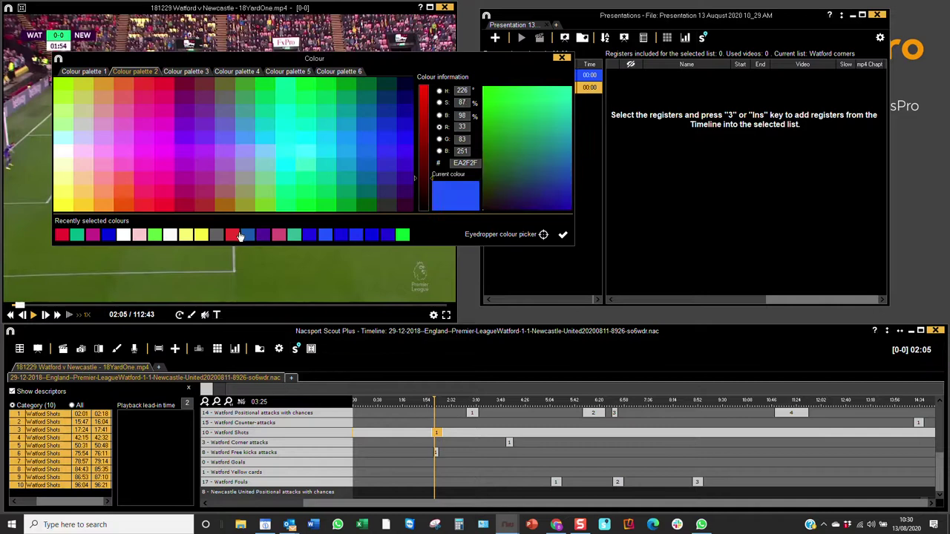
{"action": "left_click", "coordinate": [563, 235]}
{"action": "left_click_drag", "start_coordinate": [549, 75], "coordinate": [552, 87]}
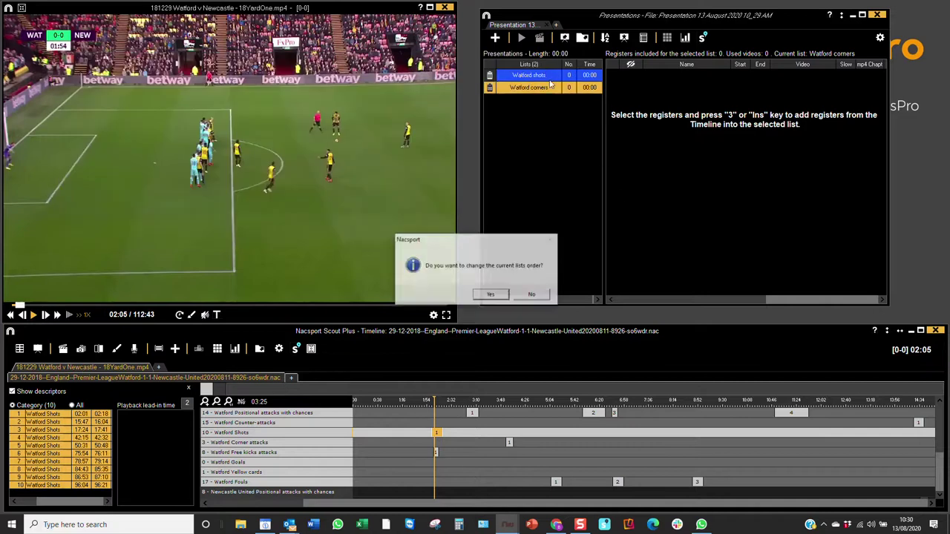
{"action": "left_click", "coordinate": [529, 296]}
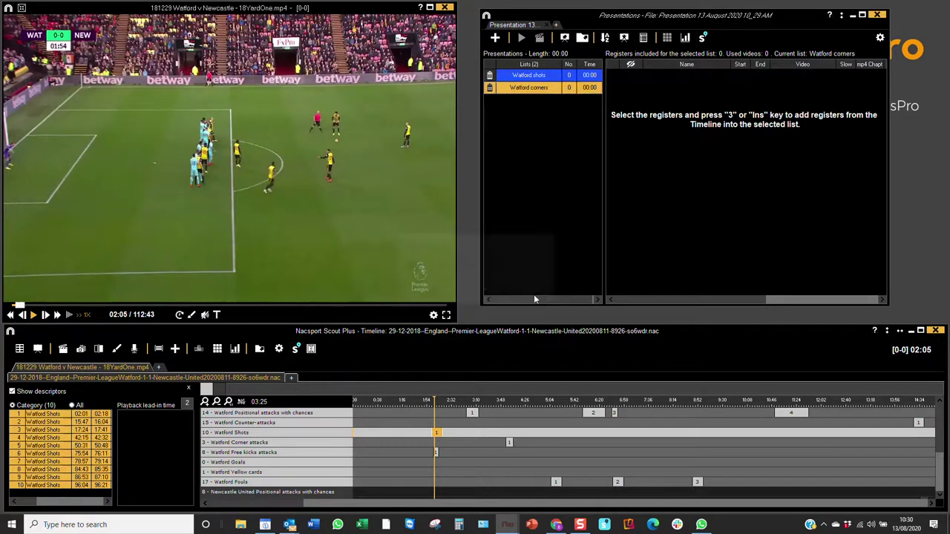
{"action": "left_click", "coordinate": [544, 87]}
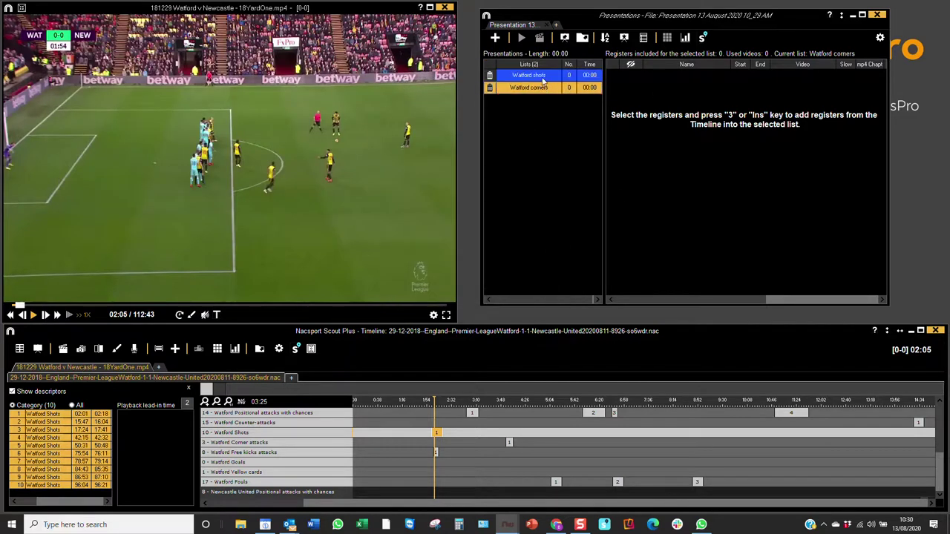
Add the three Watford Shots clips to the Watford shots list and review them
{"action": "left_click", "coordinate": [313, 433]}
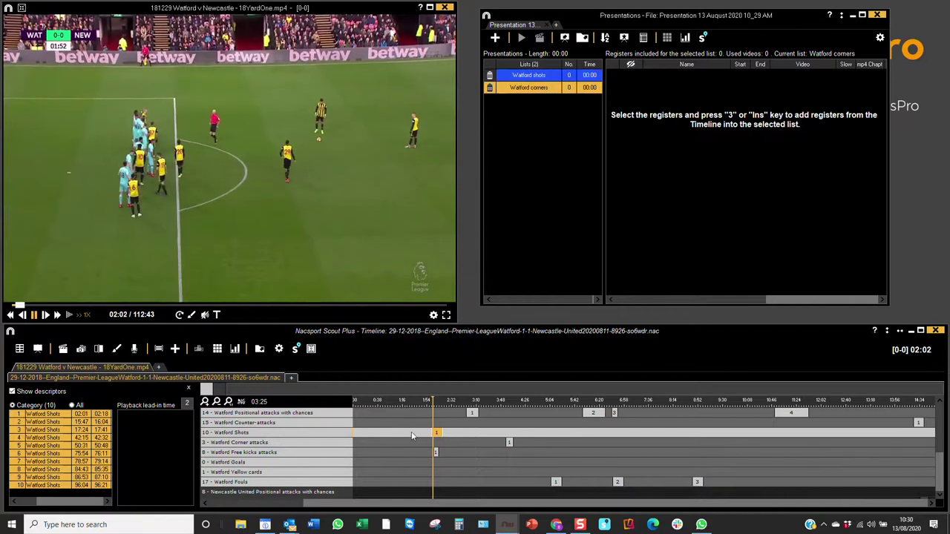
{"action": "left_click", "coordinate": [541, 76]}
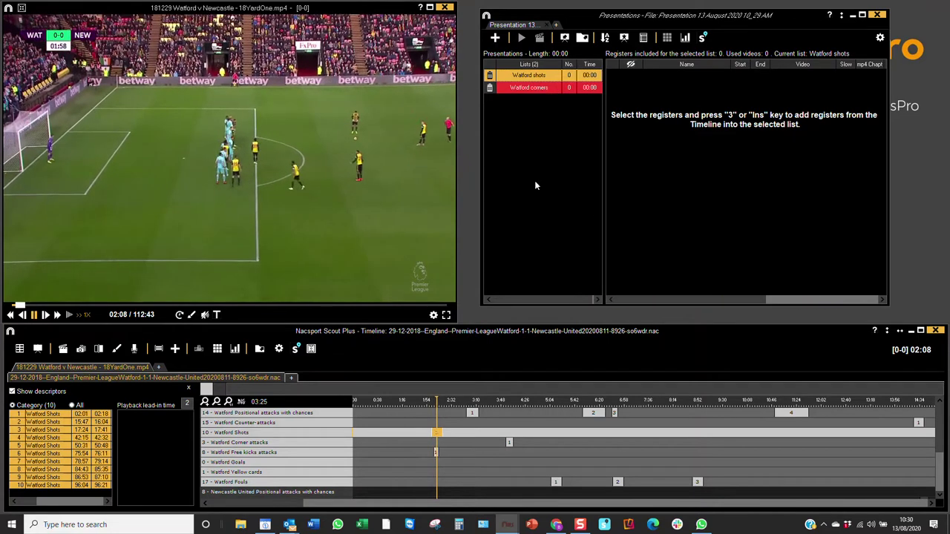
{"action": "left_click", "coordinate": [549, 357]}
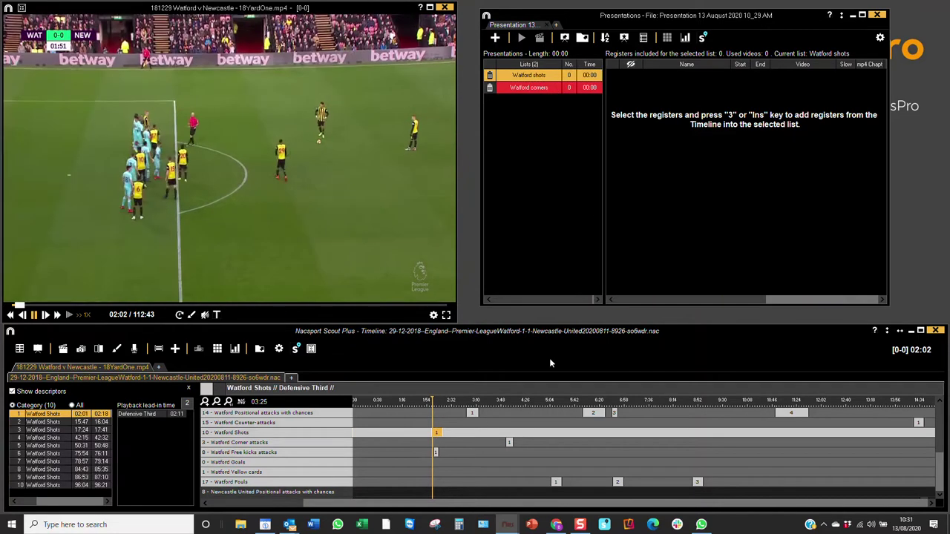
{"action": "key", "text": "3"}
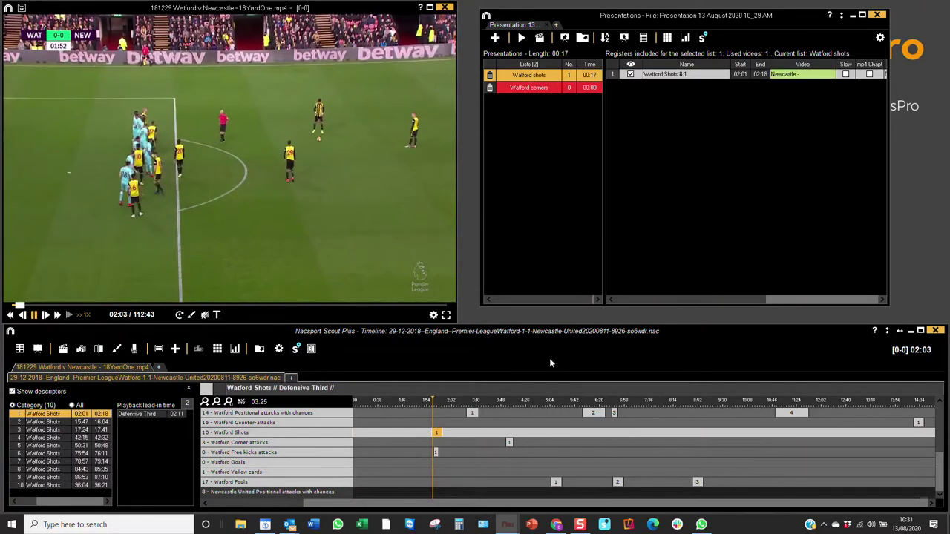
{"action": "key", "text": "Down"}
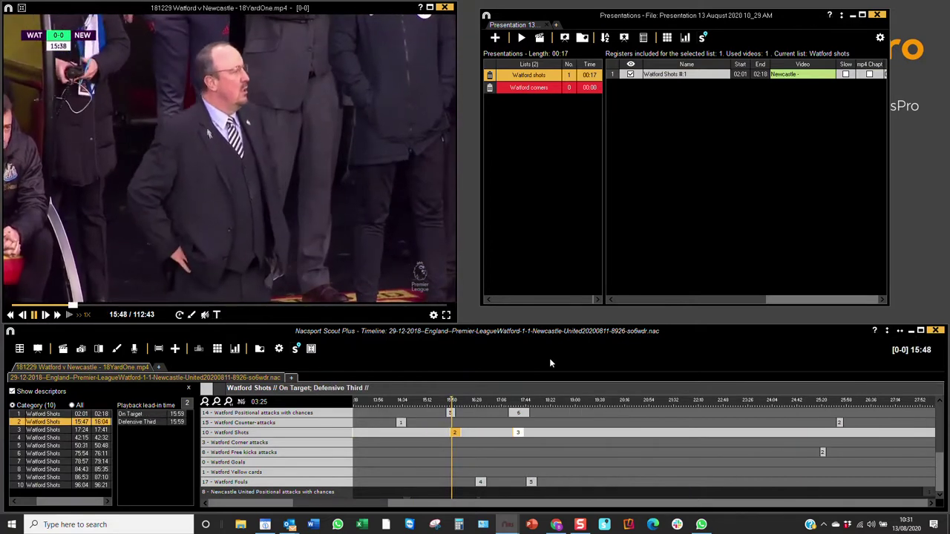
{"action": "key", "text": "3"}
{"action": "key", "text": "Down"}
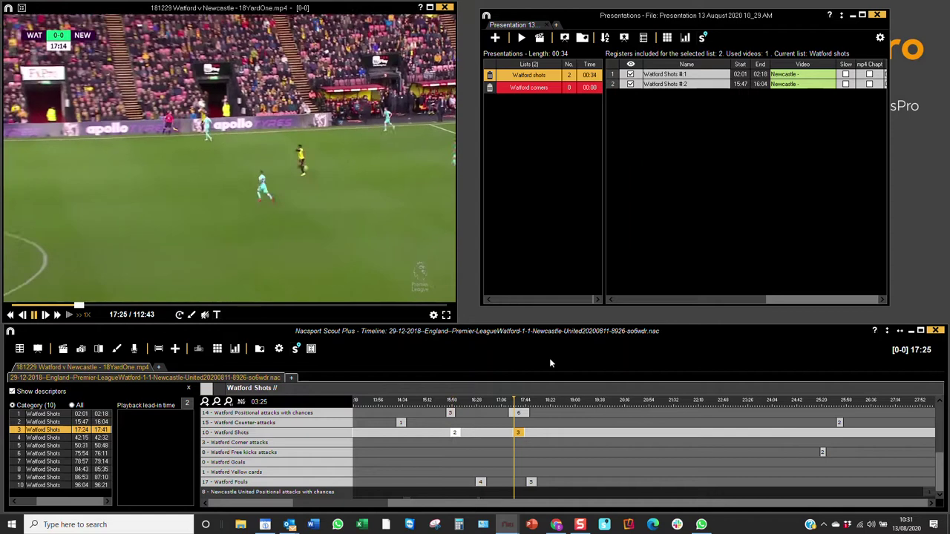
{"action": "key", "text": "3"}
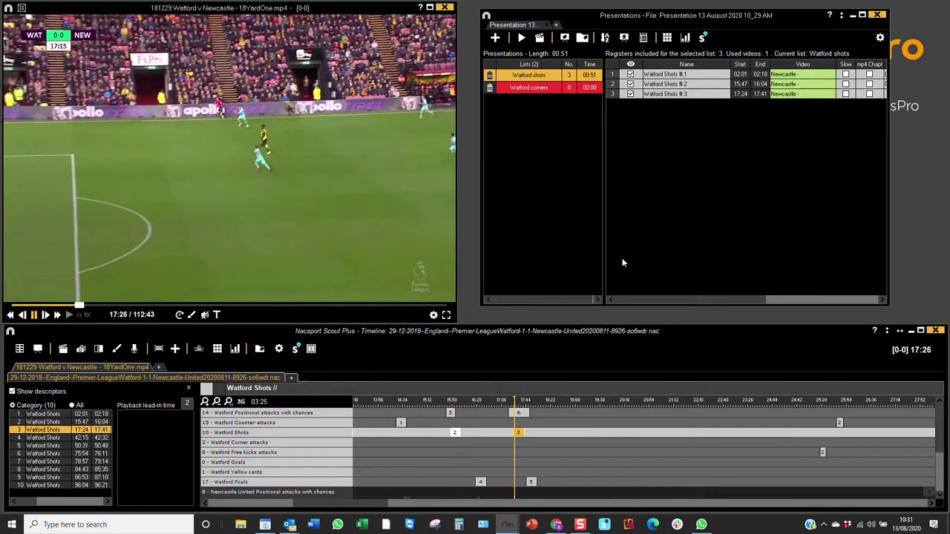
{"action": "left_click", "coordinate": [651, 75]}
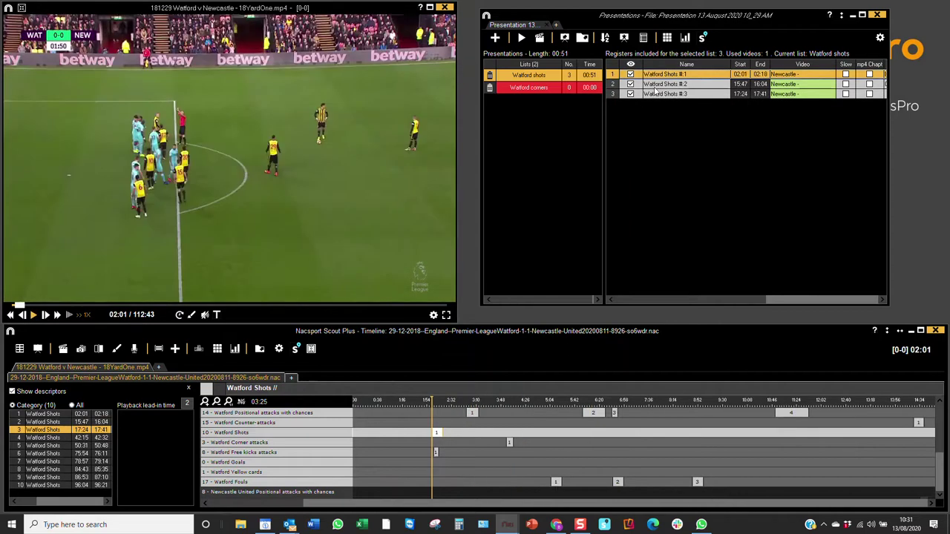
{"action": "key", "text": "Down"}
{"action": "key", "text": "Down"}
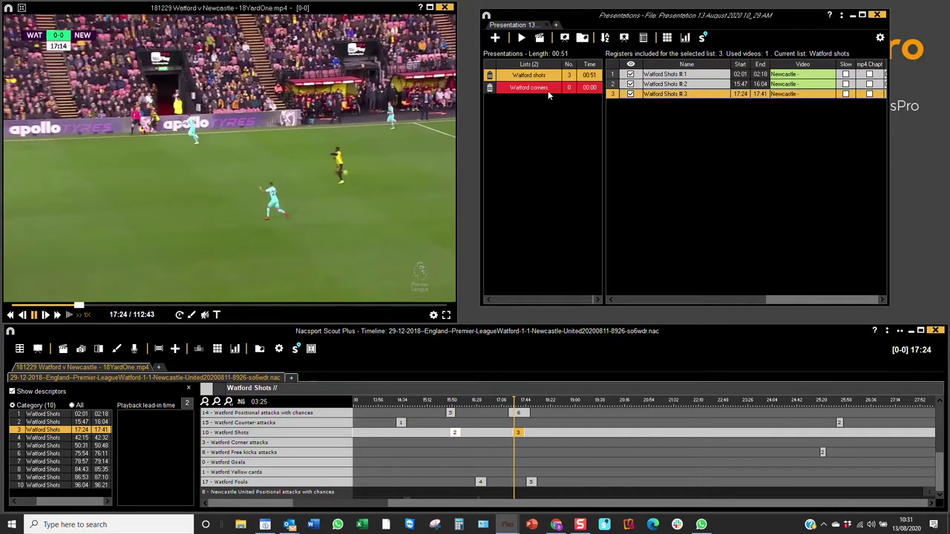
Add the three Watford Corner attacks clips to the Watford corners list
{"action": "left_click", "coordinate": [548, 89]}
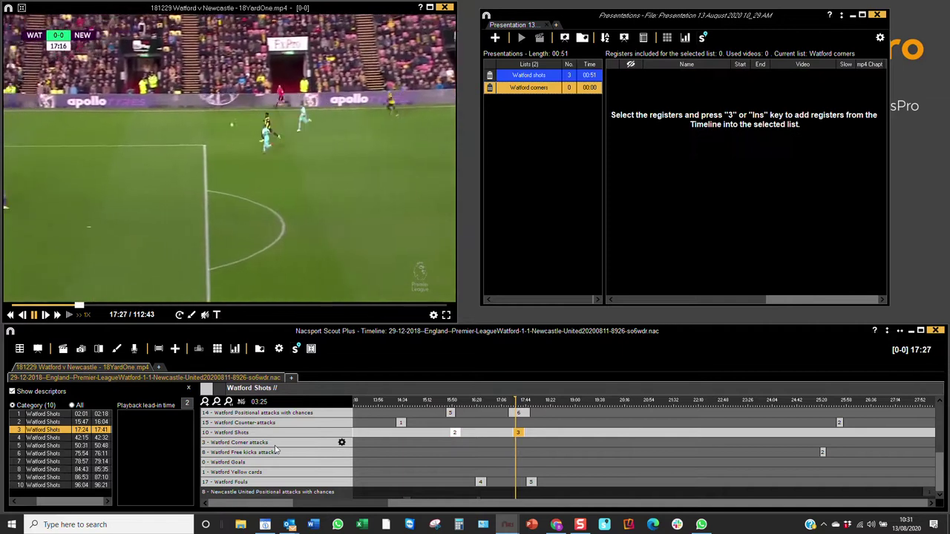
{"action": "left_click", "coordinate": [276, 443]}
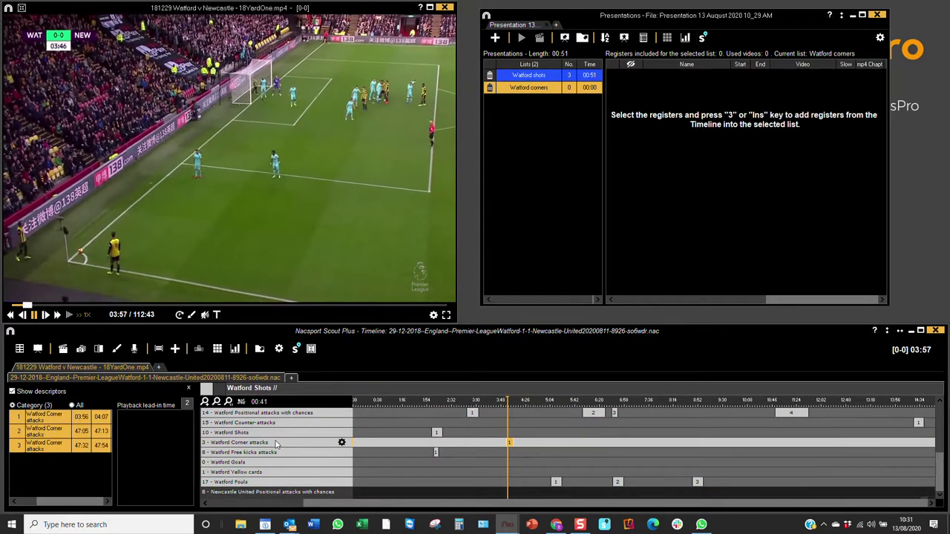
{"action": "key", "text": "Insert"}
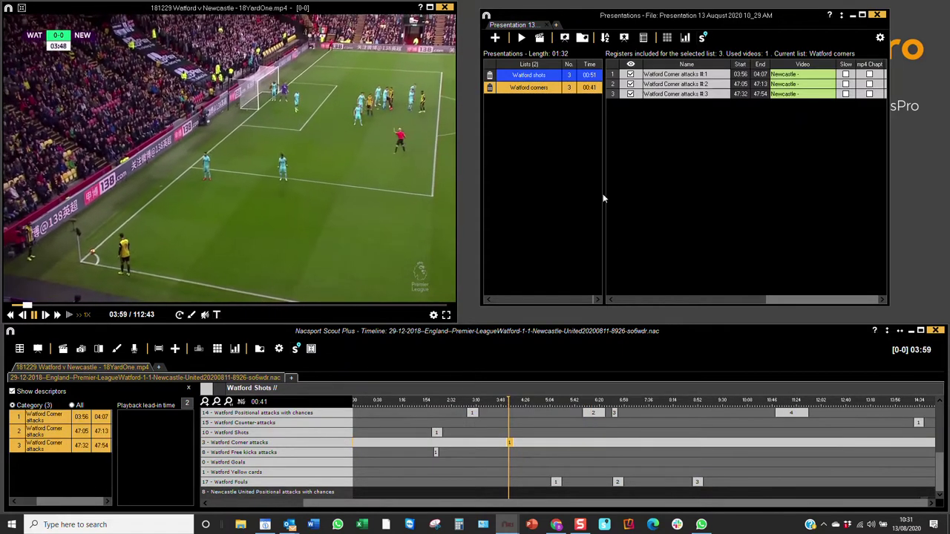
{"action": "left_click", "coordinate": [544, 86]}
Reselect the Watford shots list, play its first clip, and open the pitch map
{"action": "left_click", "coordinate": [544, 76]}
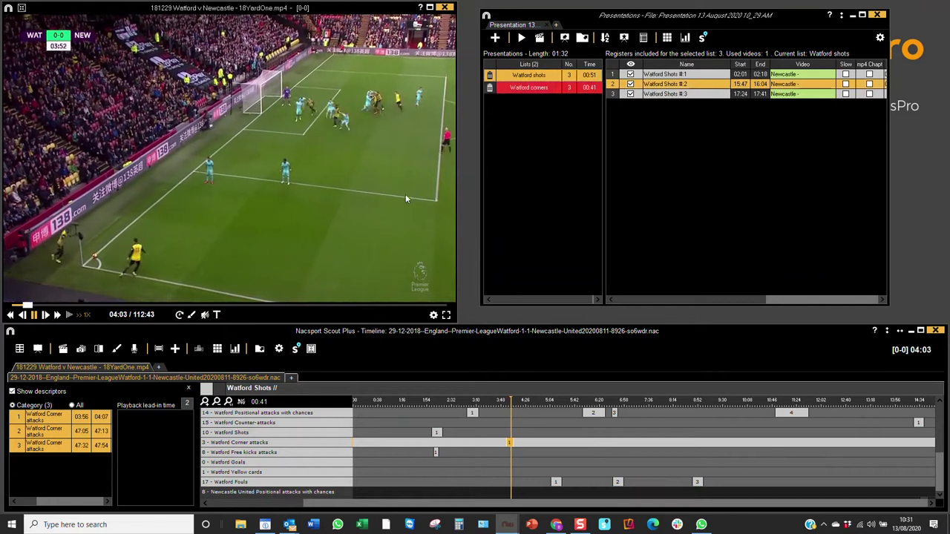
{"action": "left_click", "coordinate": [379, 209]}
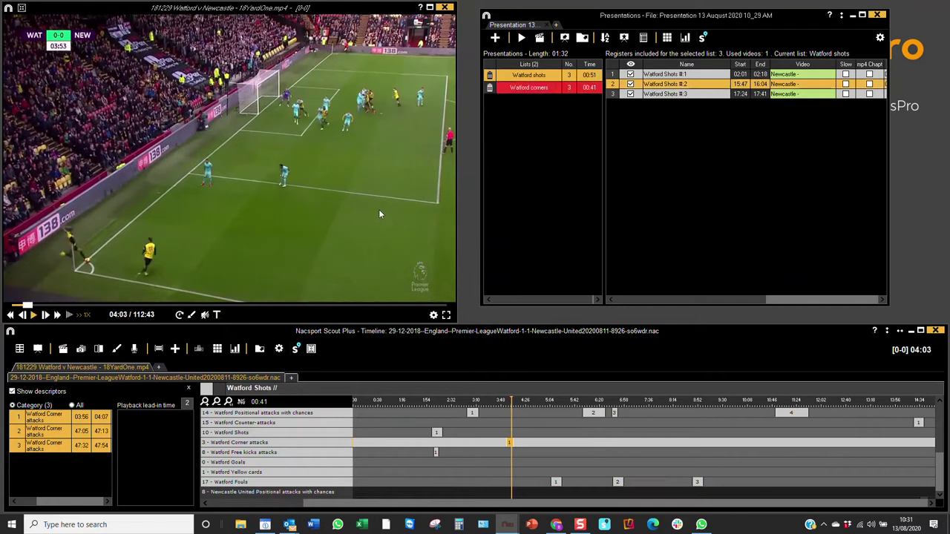
{"action": "left_click", "coordinate": [547, 78]}
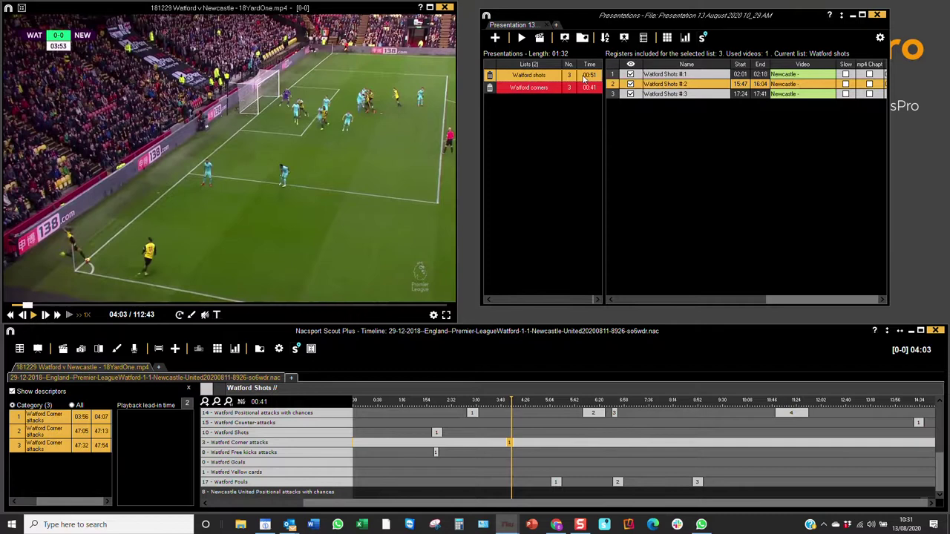
{"action": "left_click", "coordinate": [649, 75]}
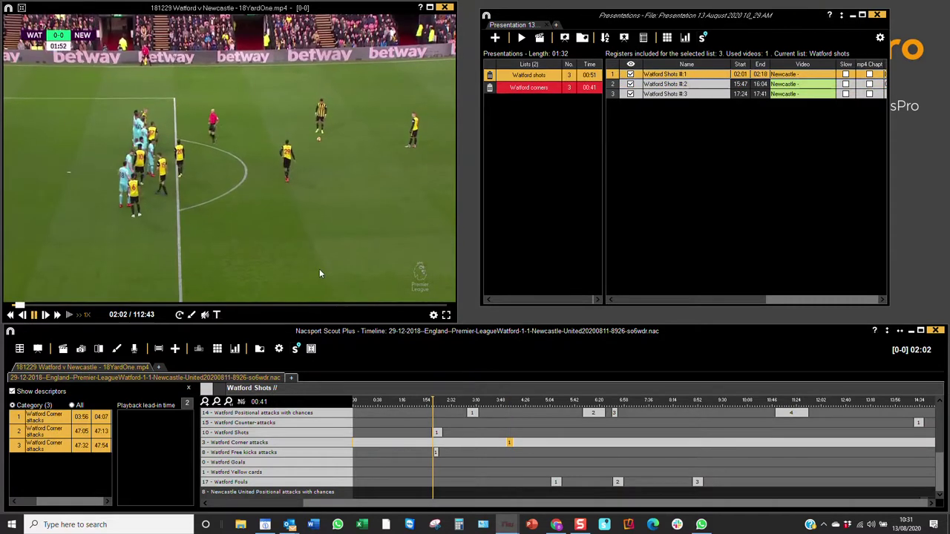
{"action": "left_click", "coordinate": [311, 349]}
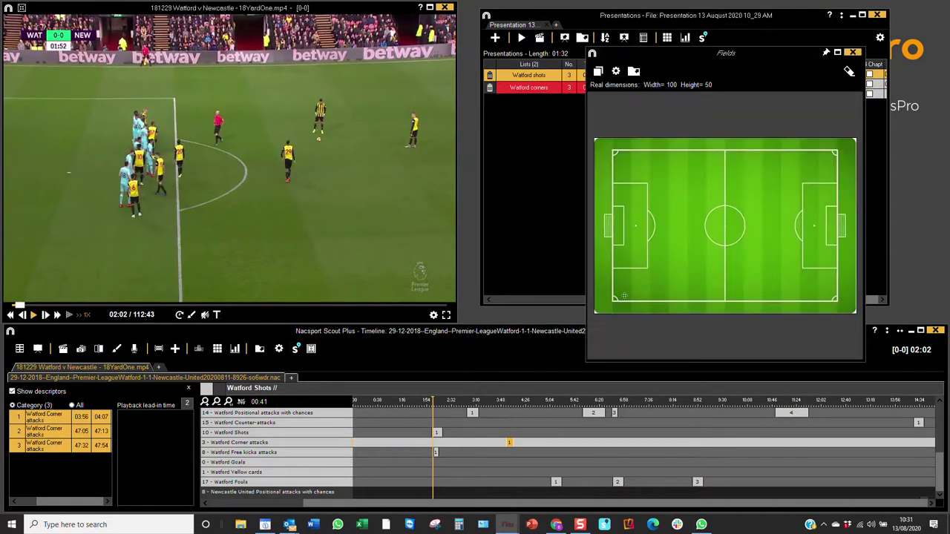
Plot the Watford Shots positions on the pitch and export the map as a picture to the presentation
{"action": "left_click", "coordinate": [289, 434]}
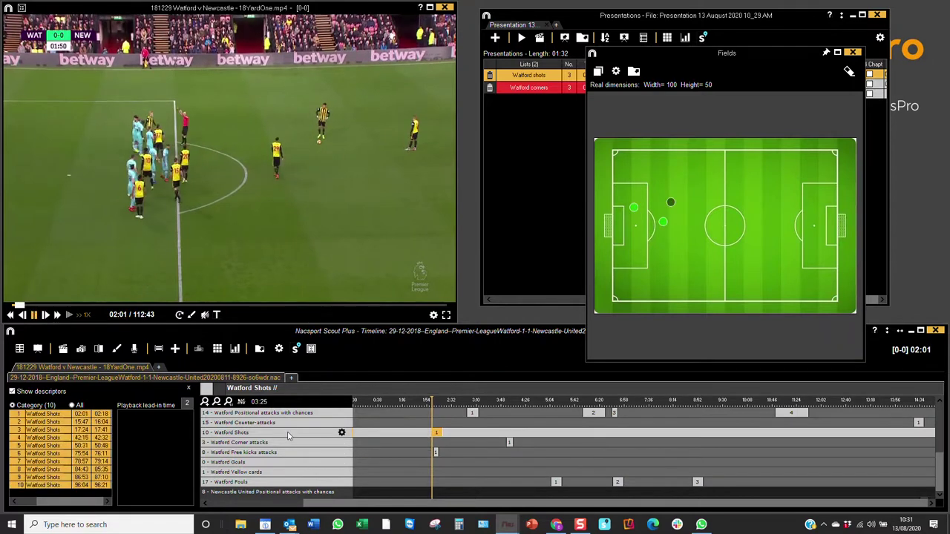
{"action": "key", "text": "space"}
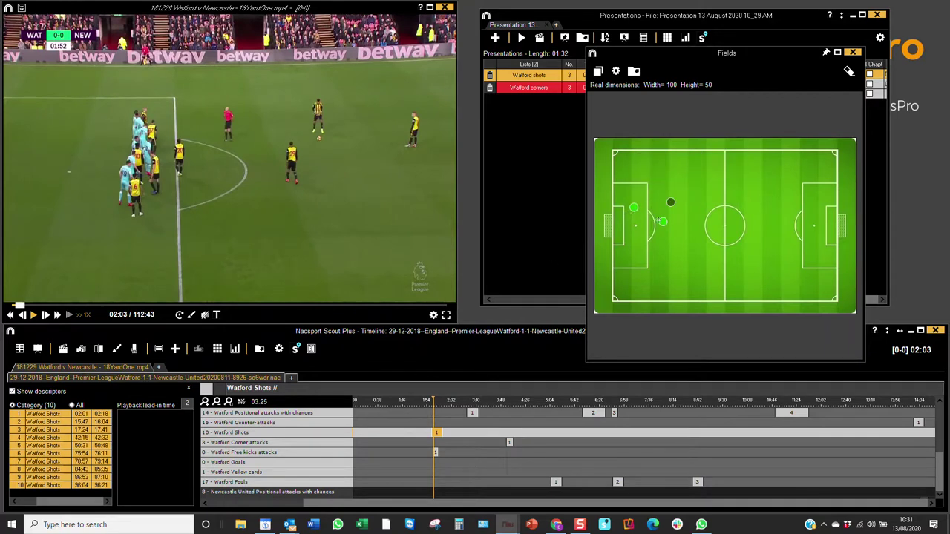
{"action": "mouse_move", "coordinate": [662, 221]}
{"action": "mouse_move", "coordinate": [633, 209]}
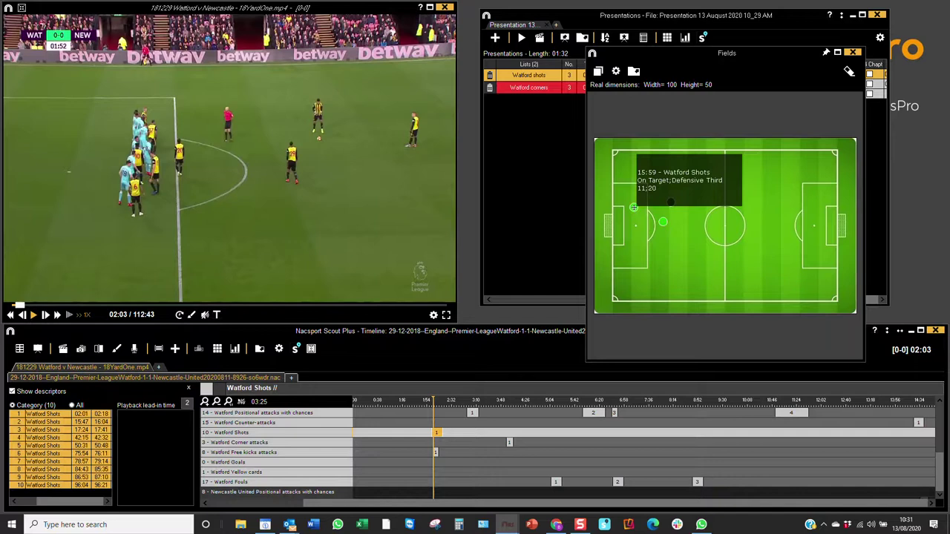
{"action": "mouse_move", "coordinate": [671, 202]}
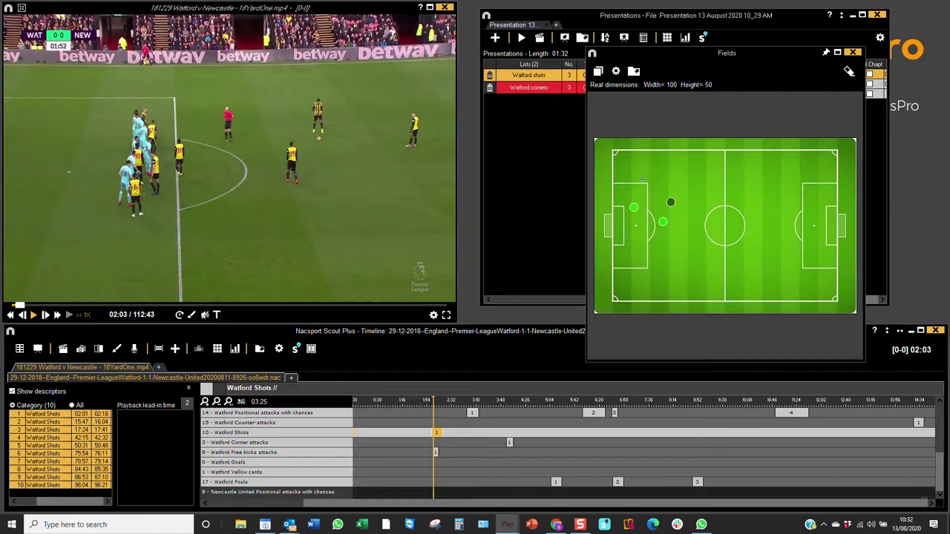
{"action": "left_click", "coordinate": [633, 71]}
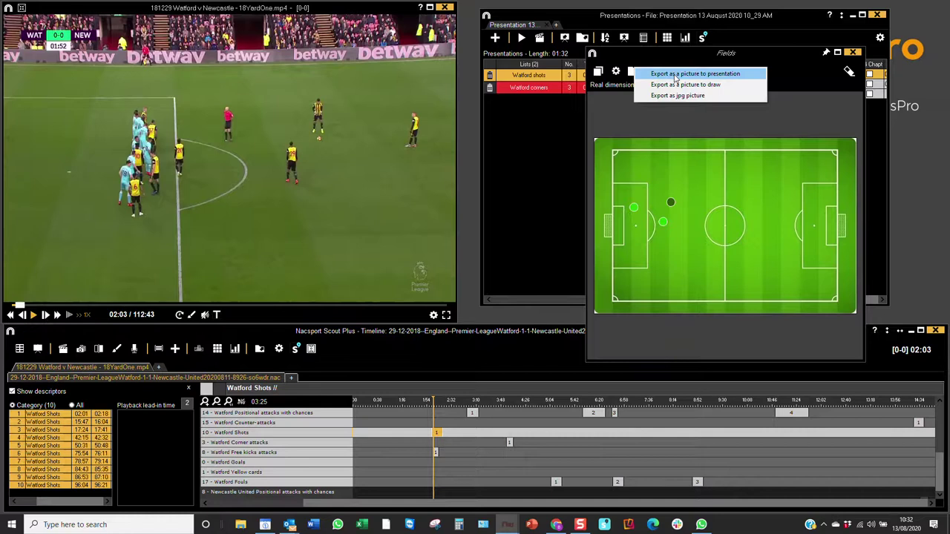
{"action": "left_click", "coordinate": [675, 75]}
Close the pitch map, play the presentation from the first shot clip, then select Watford corners
{"action": "left_click", "coordinate": [854, 53]}
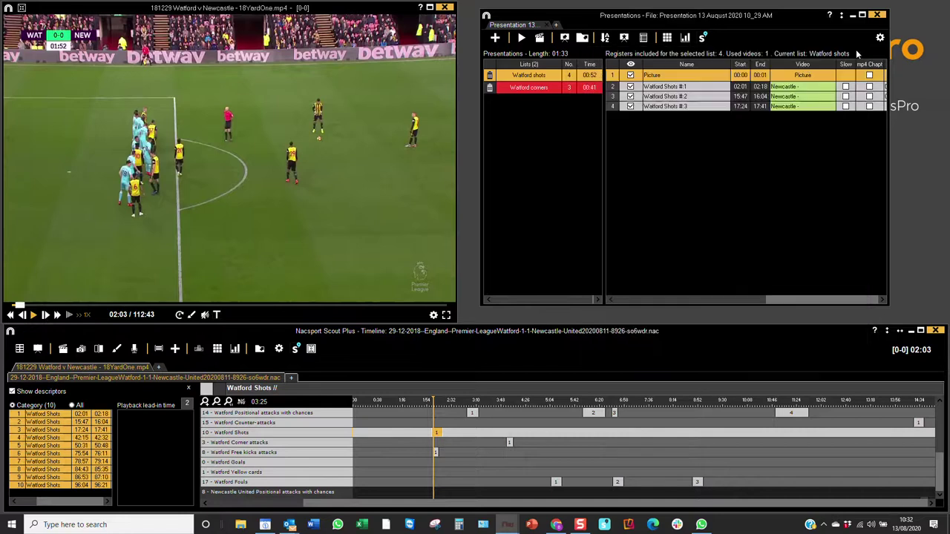
{"action": "double_click", "coordinate": [662, 80]}
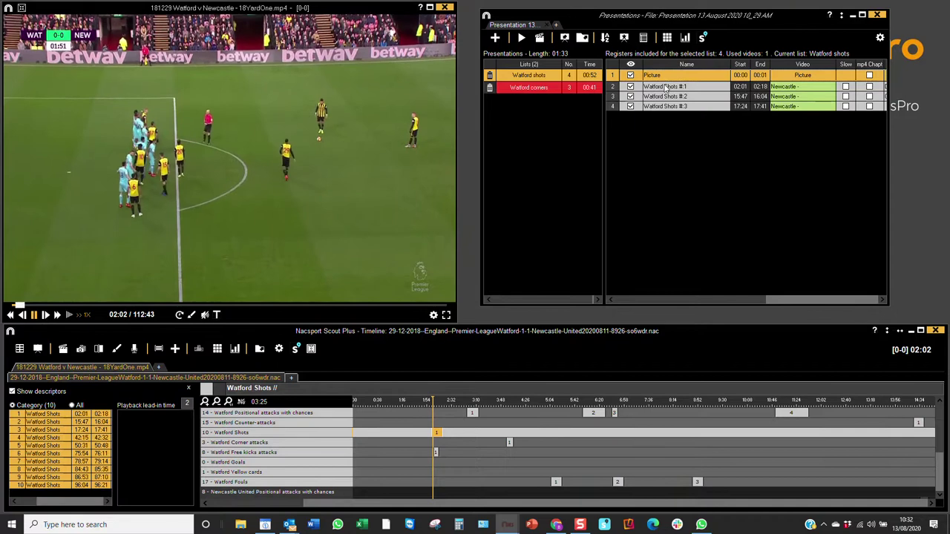
{"action": "left_click", "coordinate": [522, 37]}
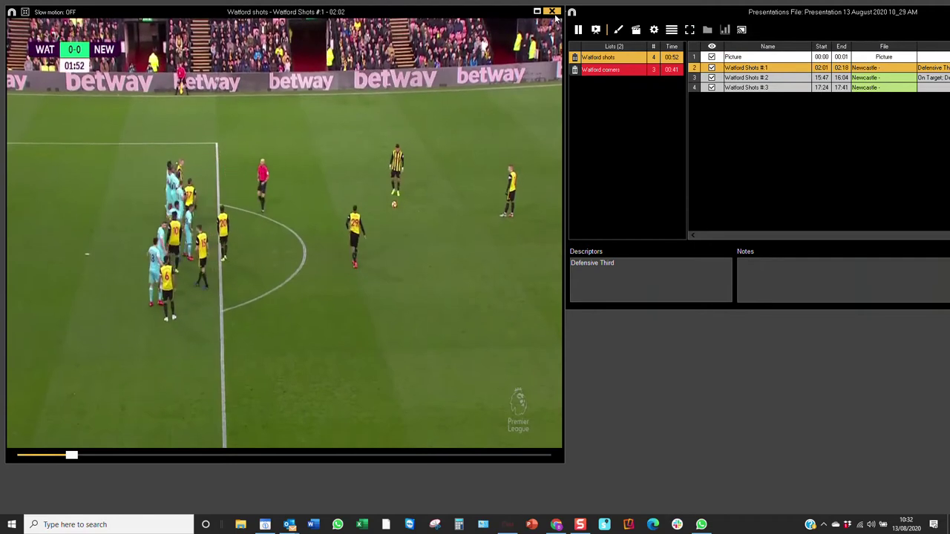
{"action": "left_click", "coordinate": [554, 12]}
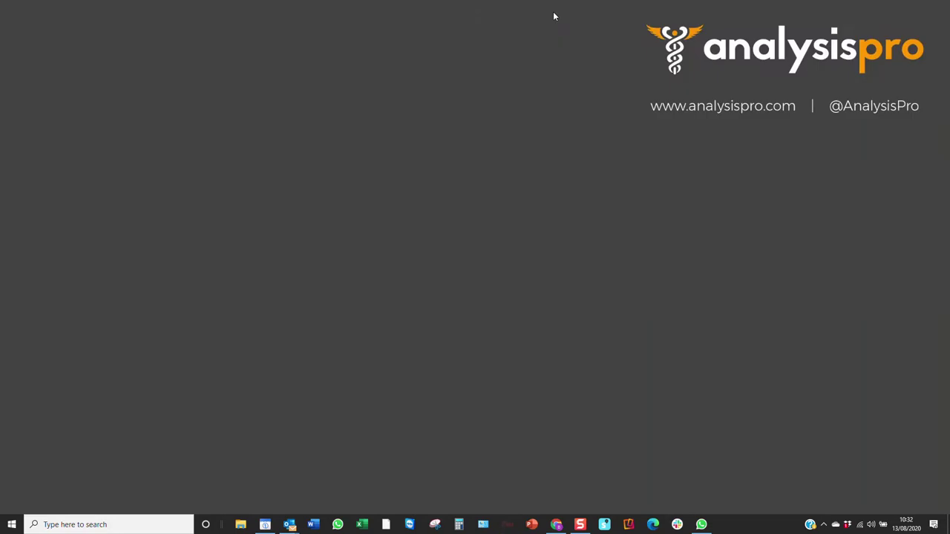
{"action": "left_click", "coordinate": [541, 89]}
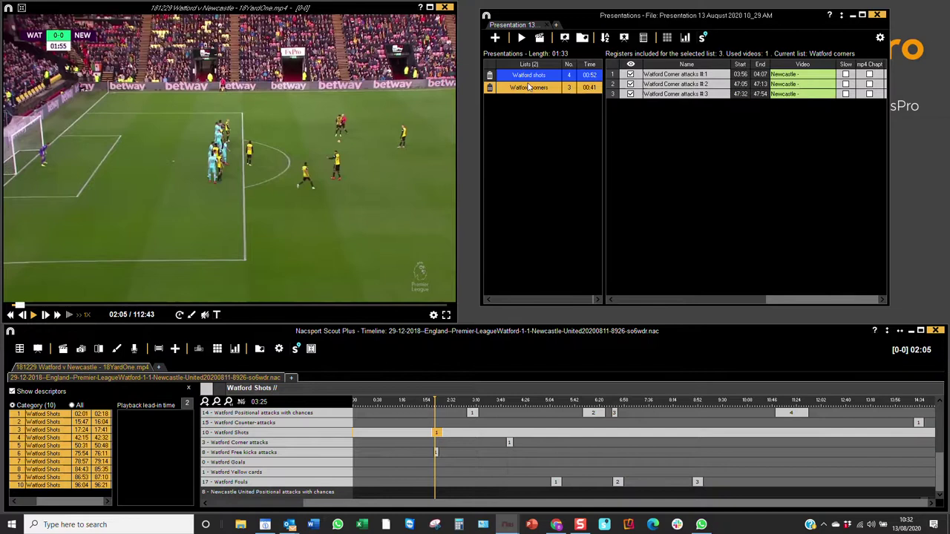
Open Watford Shots #1 for editing, move its start back to 01:55, and begin a note
{"action": "left_click", "coordinate": [529, 76]}
{"action": "left_click", "coordinate": [672, 88]}
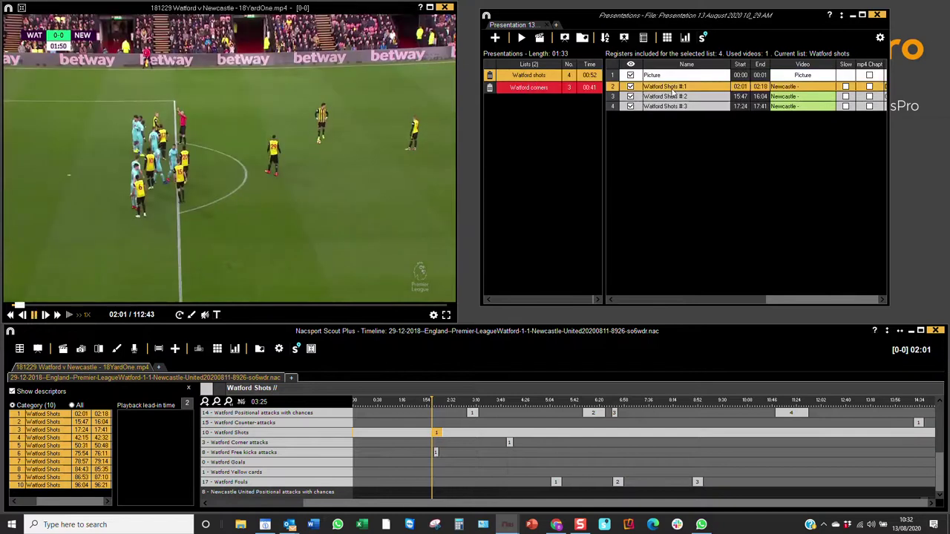
{"action": "double_click", "coordinate": [672, 88]}
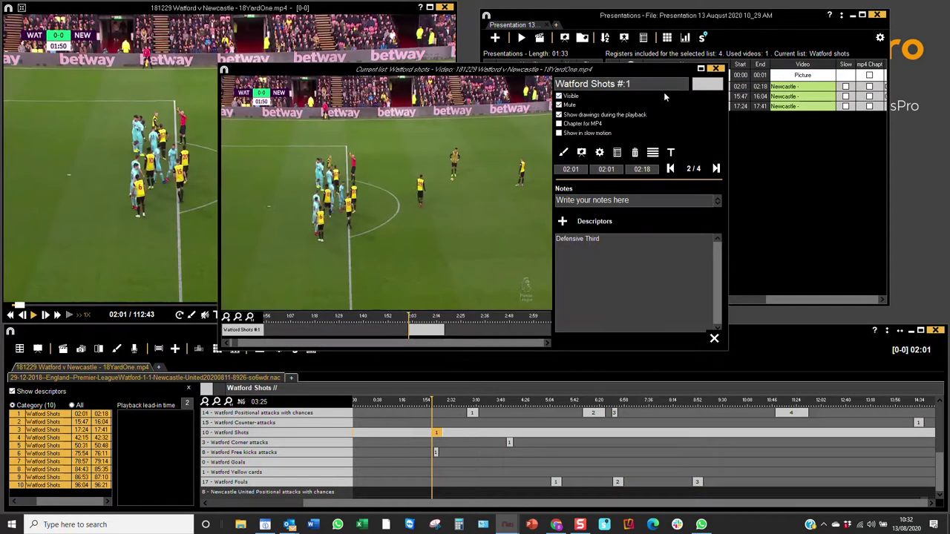
{"action": "left_click_drag", "start_coordinate": [408, 330], "coordinate": [397, 329]}
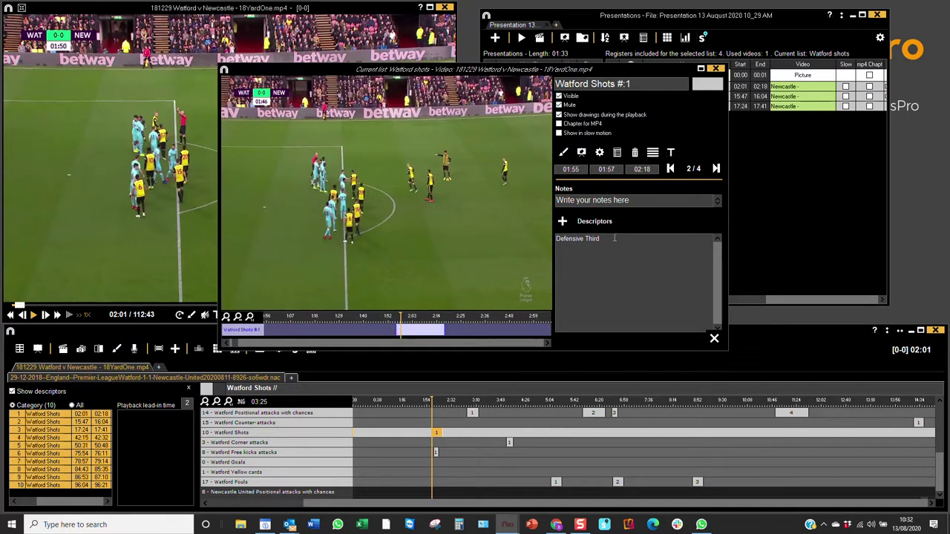
{"action": "left_click", "coordinate": [605, 201]}
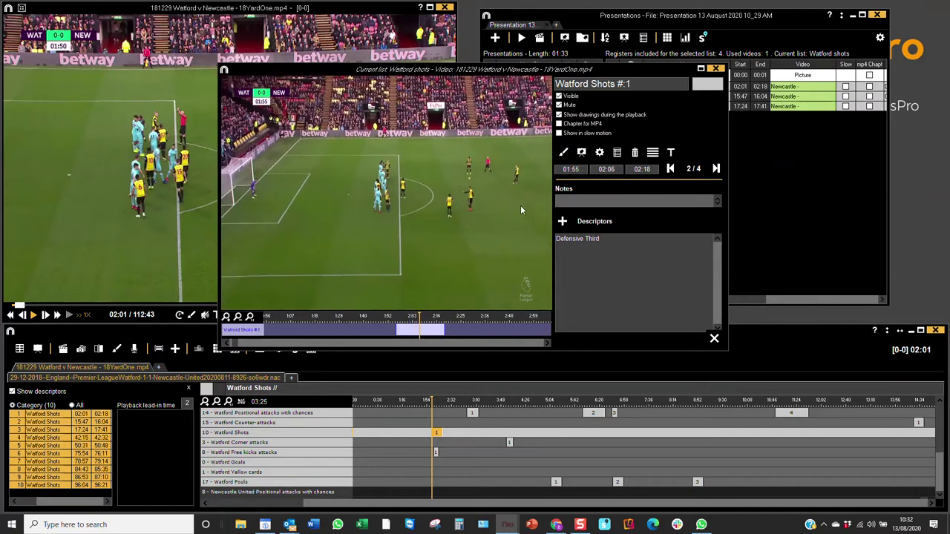
Draw a dotted yellow curved arrow of the shot into goal and add a sparkle at the goal post
{"action": "left_click", "coordinate": [563, 153]}
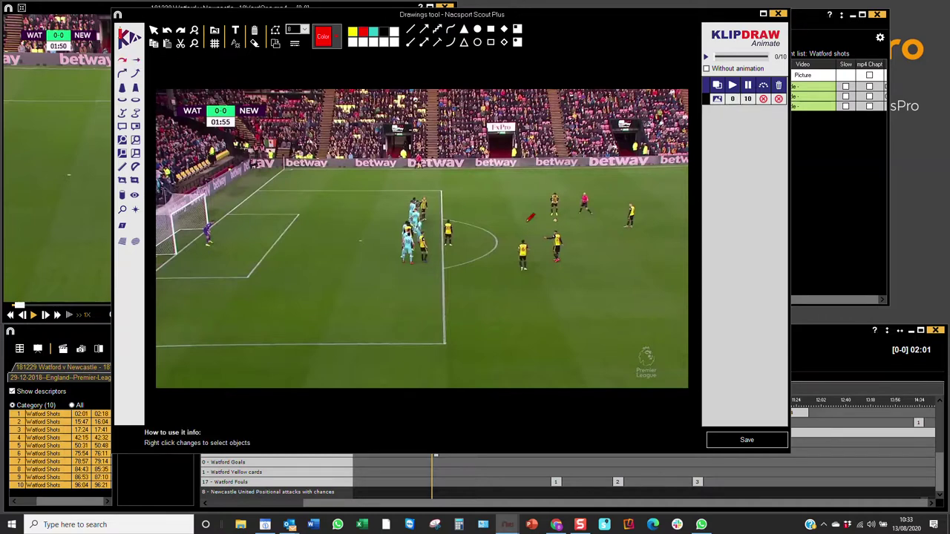
{"action": "left_click_drag", "start_coordinate": [531, 214], "coordinate": [178, 215]}
{"action": "left_click", "coordinate": [376, 296]}
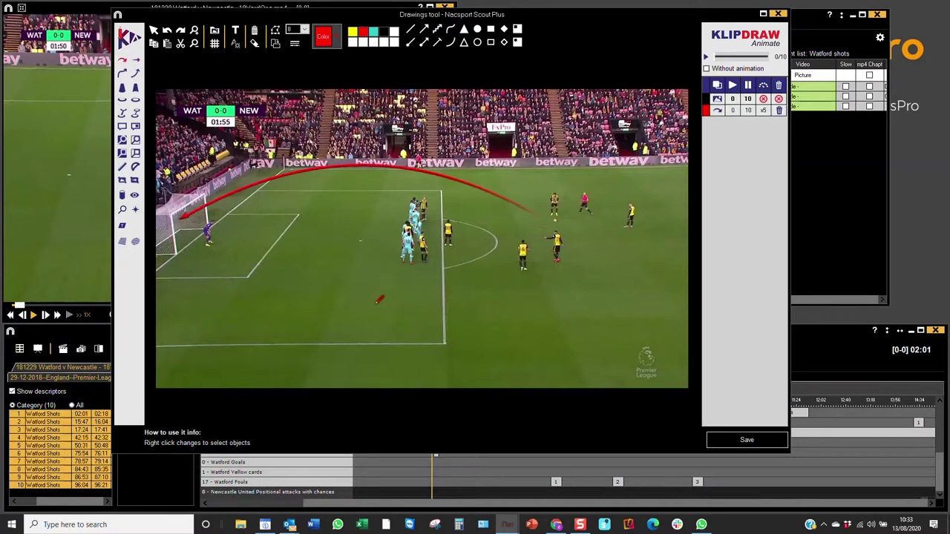
{"action": "right_click", "coordinate": [478, 186]}
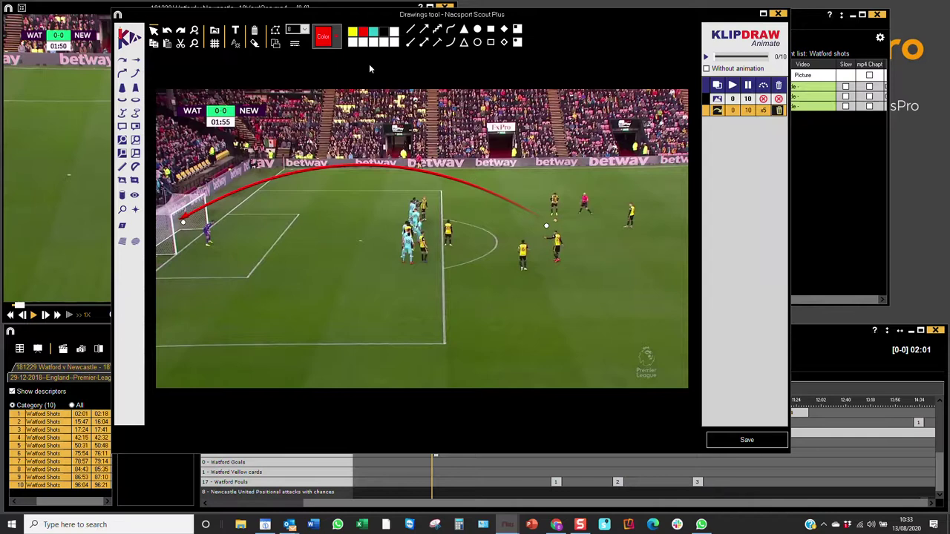
{"action": "left_click", "coordinate": [353, 32]}
{"action": "left_click", "coordinate": [295, 43]}
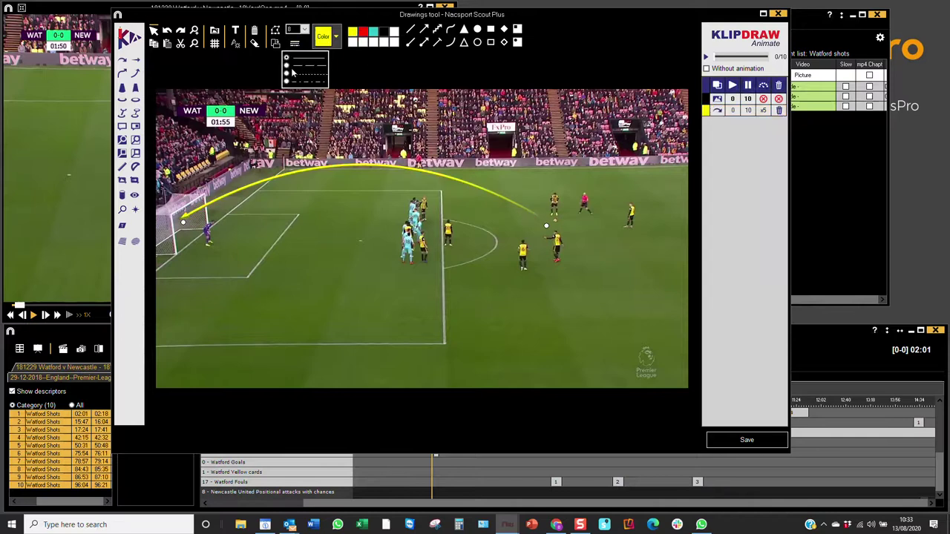
{"action": "left_click", "coordinate": [291, 74]}
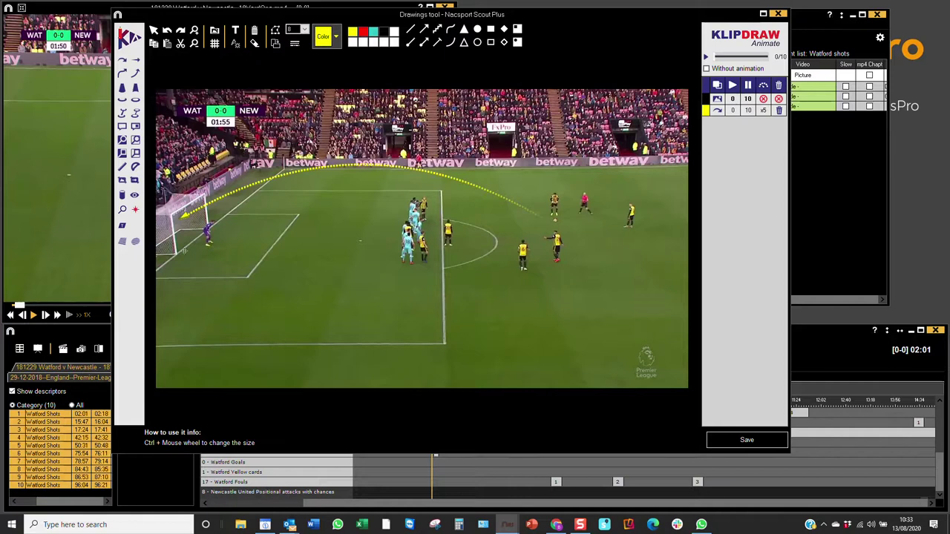
{"action": "left_click", "coordinate": [183, 251]}
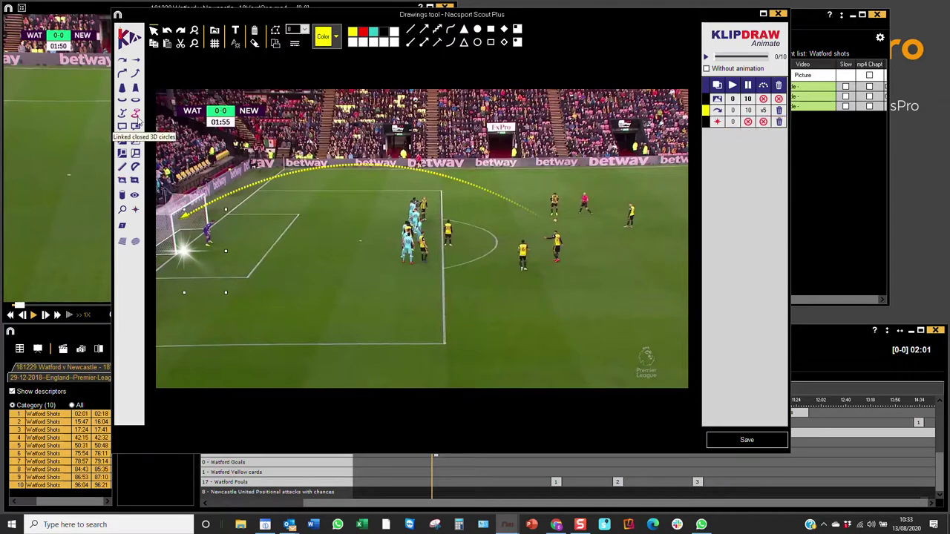
Link three players with 3D circles and select the linked-circles drawing
{"action": "left_click", "coordinate": [123, 113]}
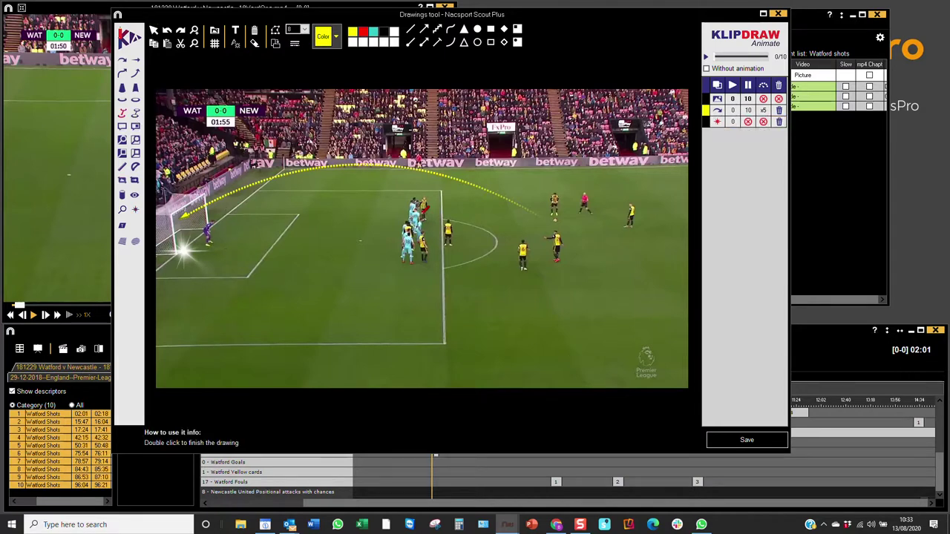
{"action": "left_click", "coordinate": [420, 214]}
{"action": "left_click", "coordinate": [447, 242]}
{"action": "double_click", "coordinate": [523, 267]}
{"action": "left_click", "coordinate": [502, 267]}
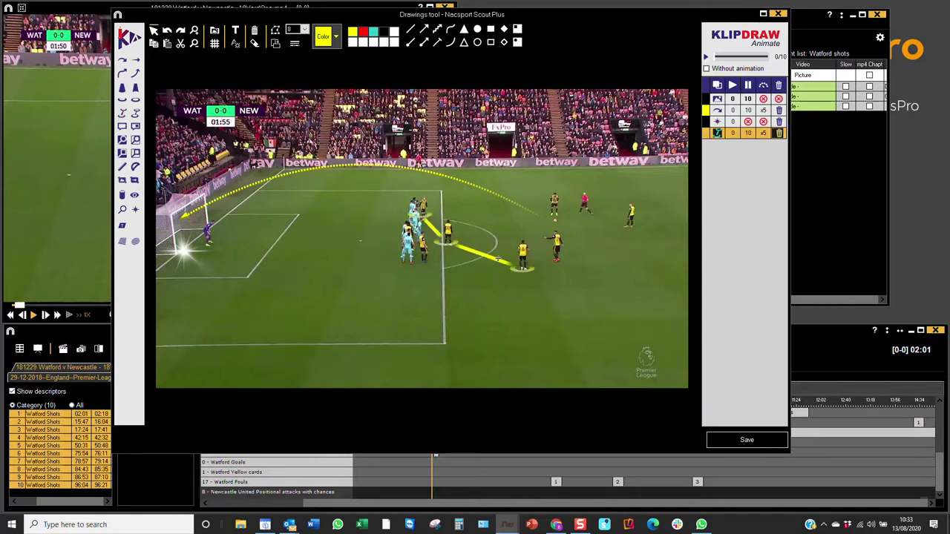
Turn the linked player circles red and draw a cyan hatched oval zone on the pitch
{"action": "left_click", "coordinate": [363, 32]}
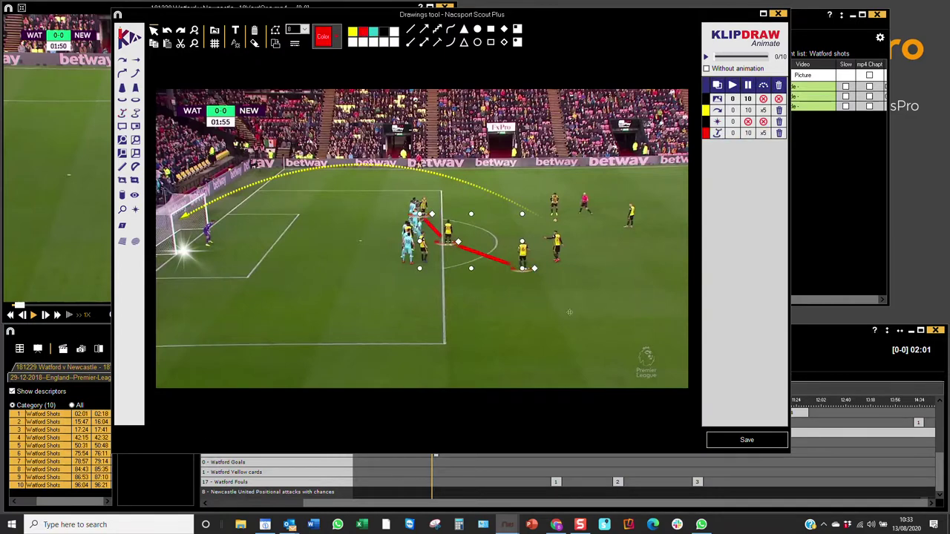
{"action": "left_click", "coordinate": [135, 242]}
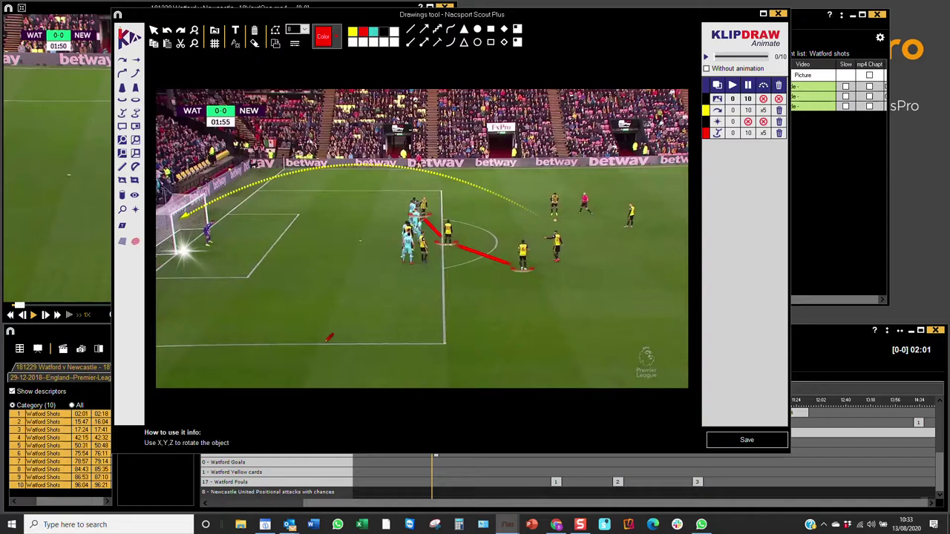
{"action": "left_click_drag", "start_coordinate": [431, 276], "coordinate": [324, 342]}
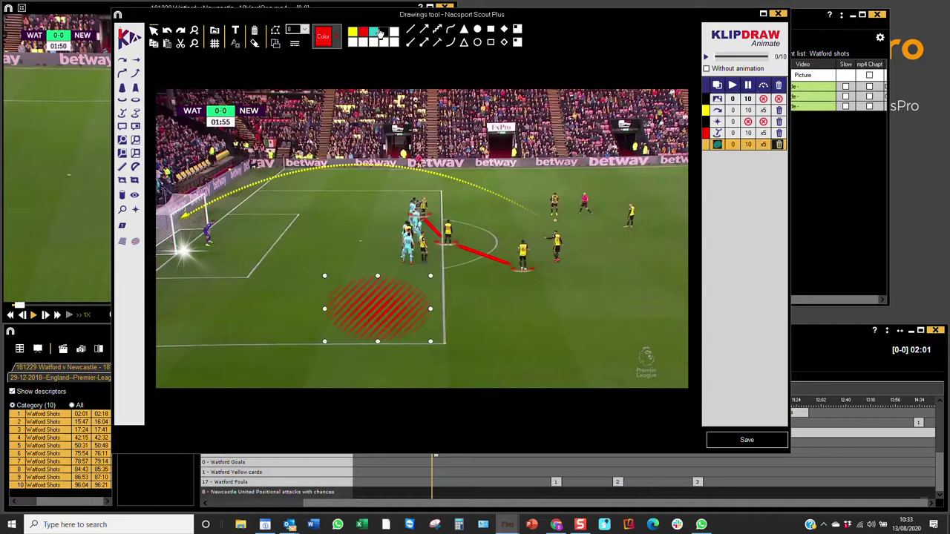
{"action": "left_click", "coordinate": [375, 33]}
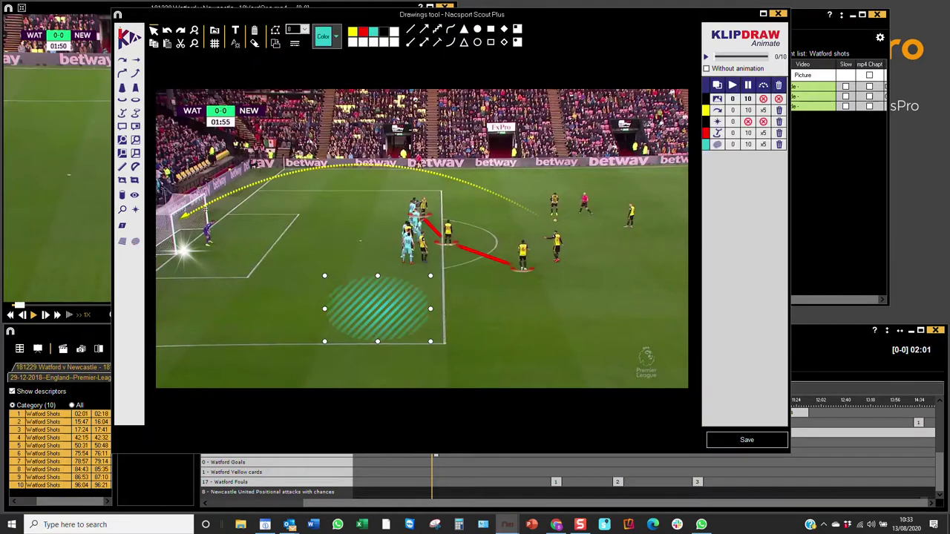
Box the right-hand player, mark his run with a dotted arrow, and save the drawings into the clip
{"action": "left_click", "coordinate": [135, 180]}
{"action": "left_click", "coordinate": [639, 208]}
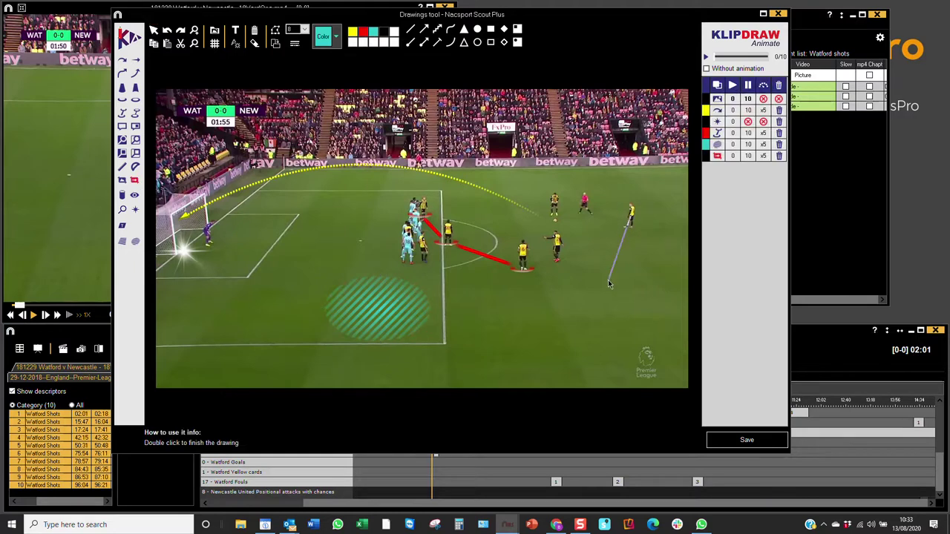
{"action": "double_click", "coordinate": [553, 289]}
{"action": "left_click", "coordinate": [706, 159]}
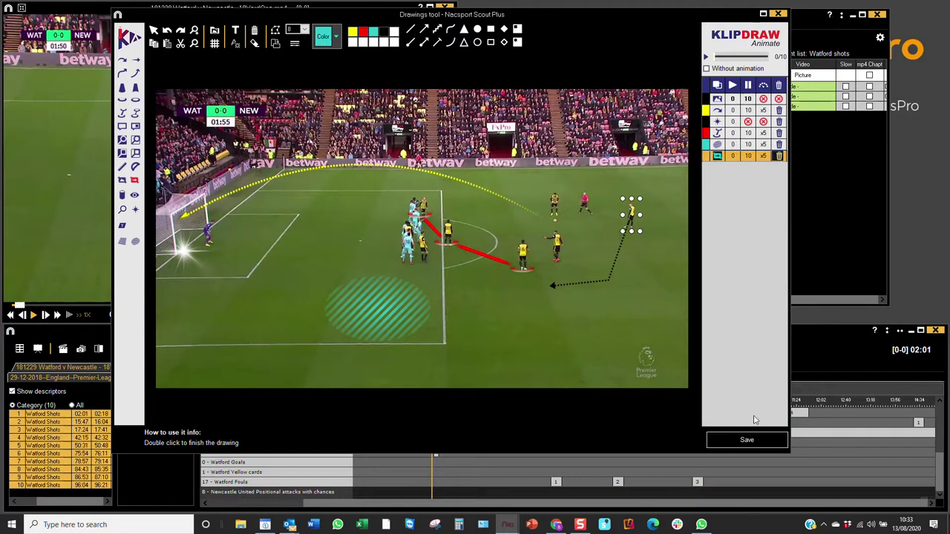
{"action": "left_click", "coordinate": [748, 439]}
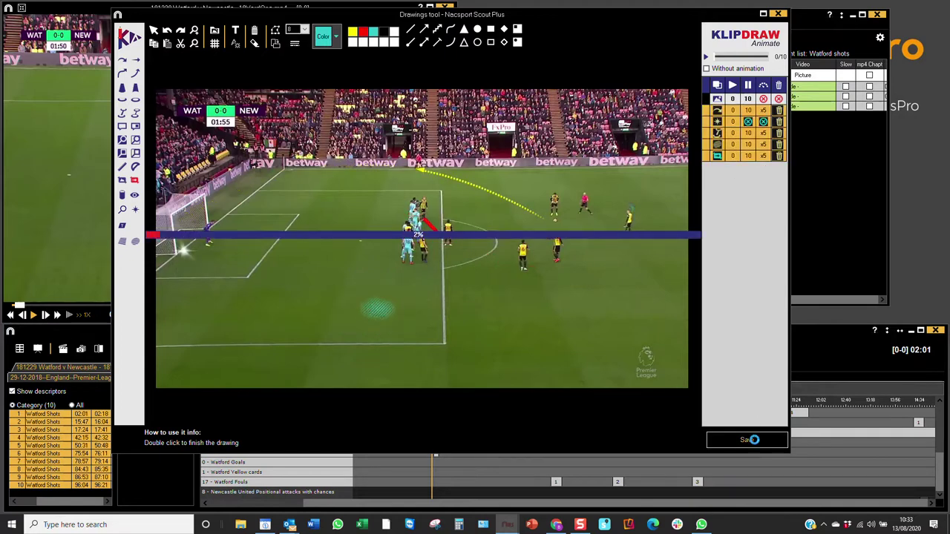